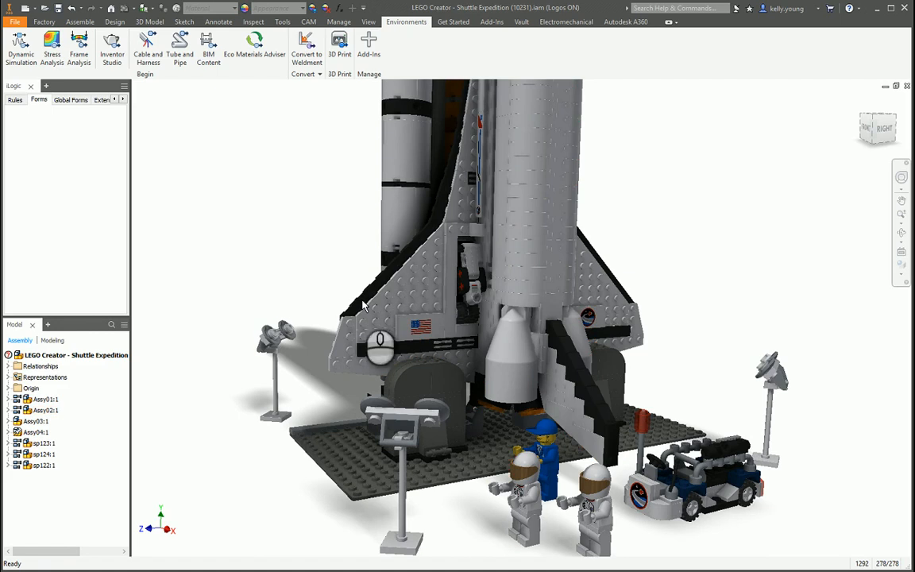
Enter the Inventor Studio environment and create a camera from a raised view that frames the whole shuttle and its launch base
{"action": "left_click", "coordinate": [113, 48]}
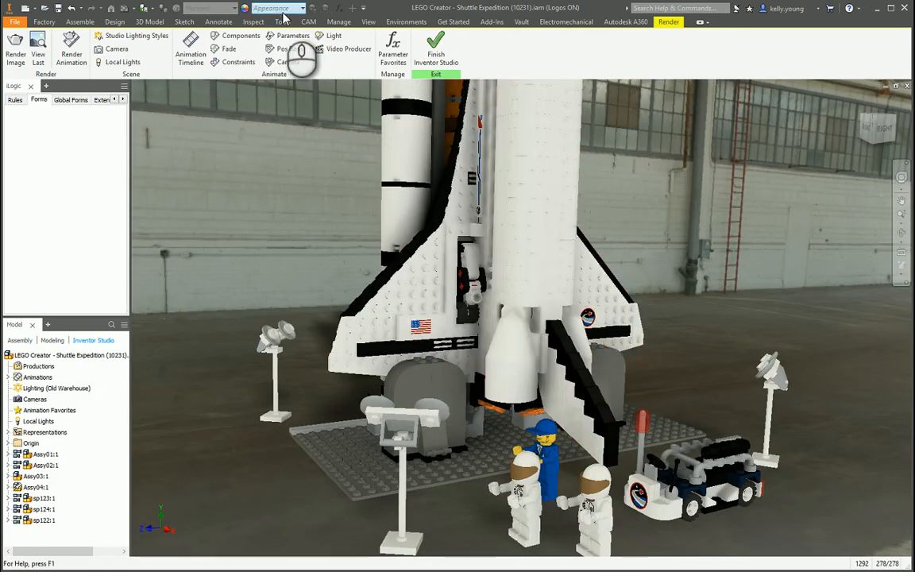
{"action": "left_click", "coordinate": [369, 21]}
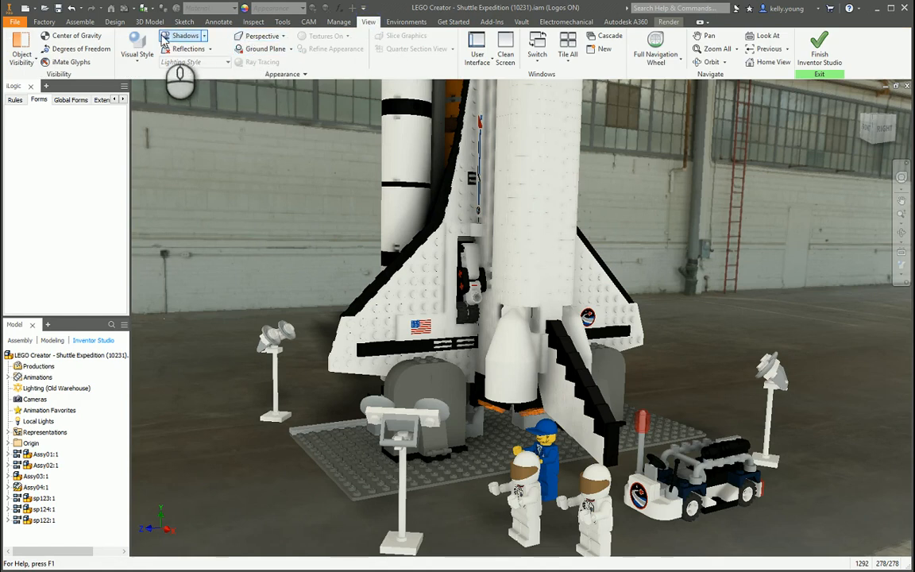
{"action": "scroll", "coordinate": [270, 240], "scroll_direction": "up", "scroll_amount": 3}
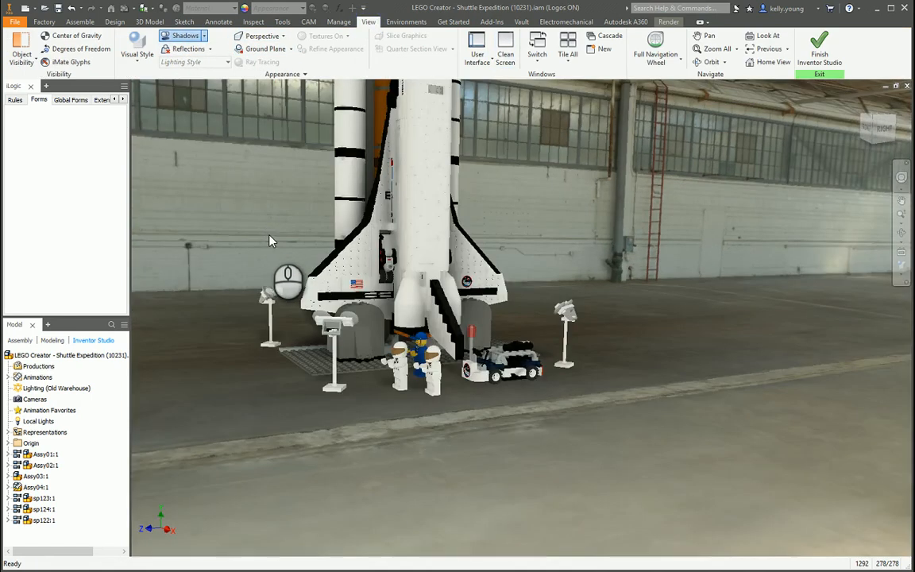
{"action": "middle_click_drag", "start_coordinate": [269, 235], "coordinate": [796, 314]}
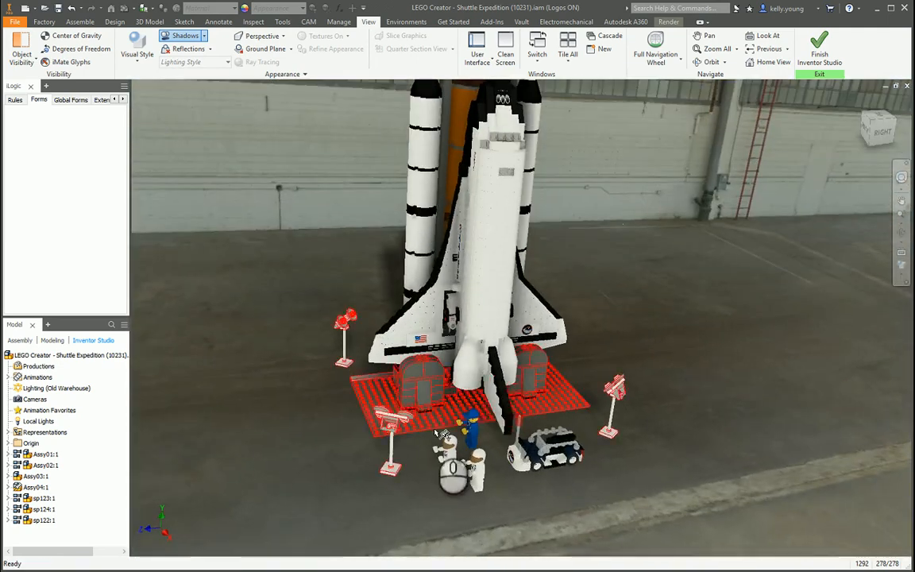
{"action": "middle_click_drag", "start_coordinate": [304, 484], "coordinate": [405, 474], "text": "shift"}
{"action": "left_click", "coordinate": [35, 398]}
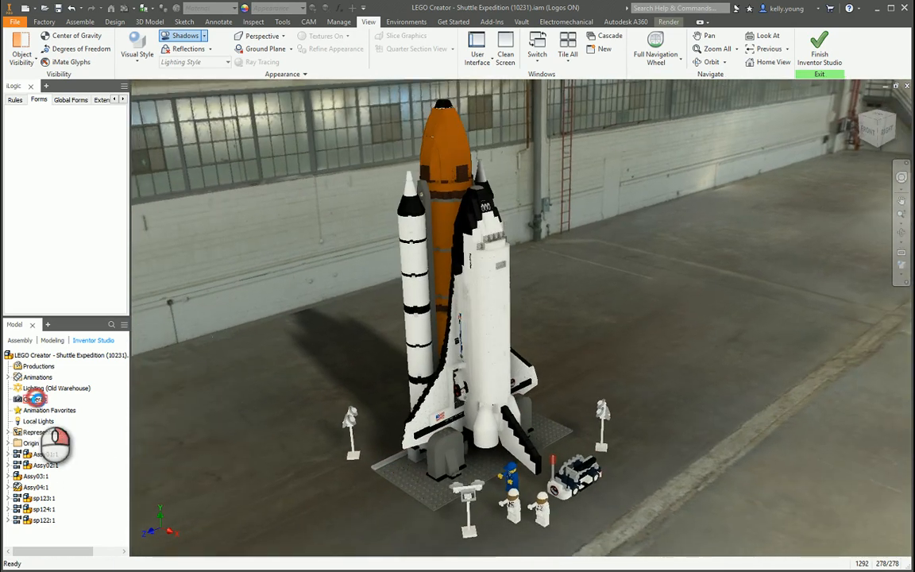
{"action": "right_click", "coordinate": [40, 399]}
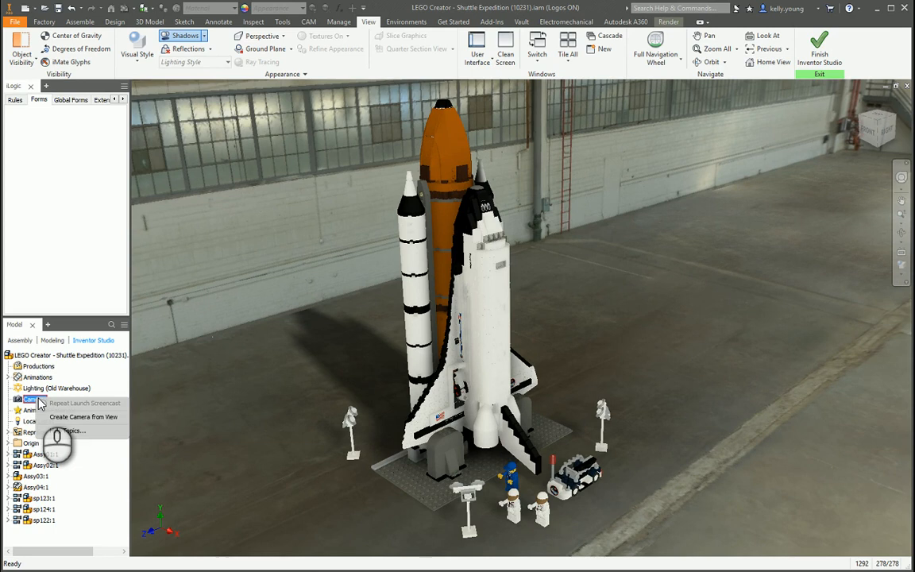
{"action": "left_click", "coordinate": [82, 416]}
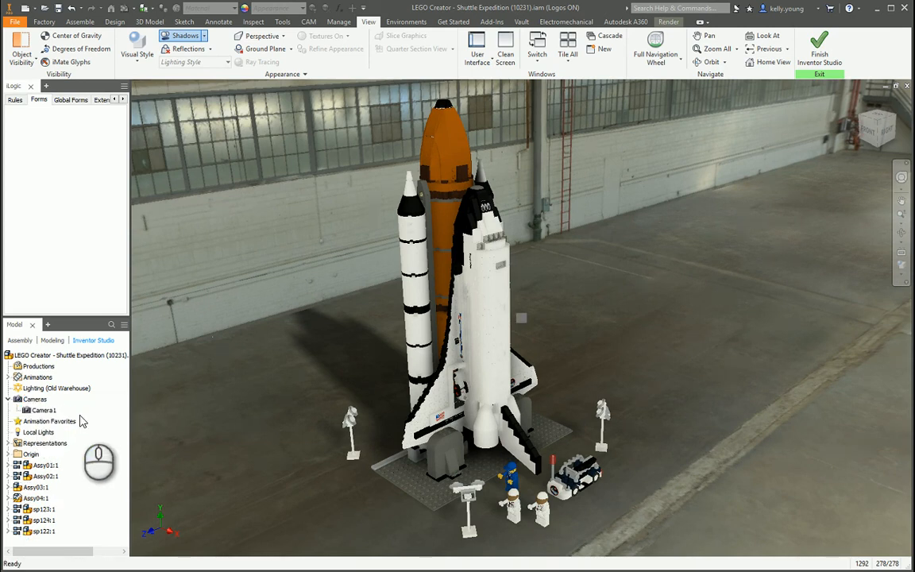
Activate the animation and open the animation settings for Camera1
{"action": "left_click", "coordinate": [43, 410]}
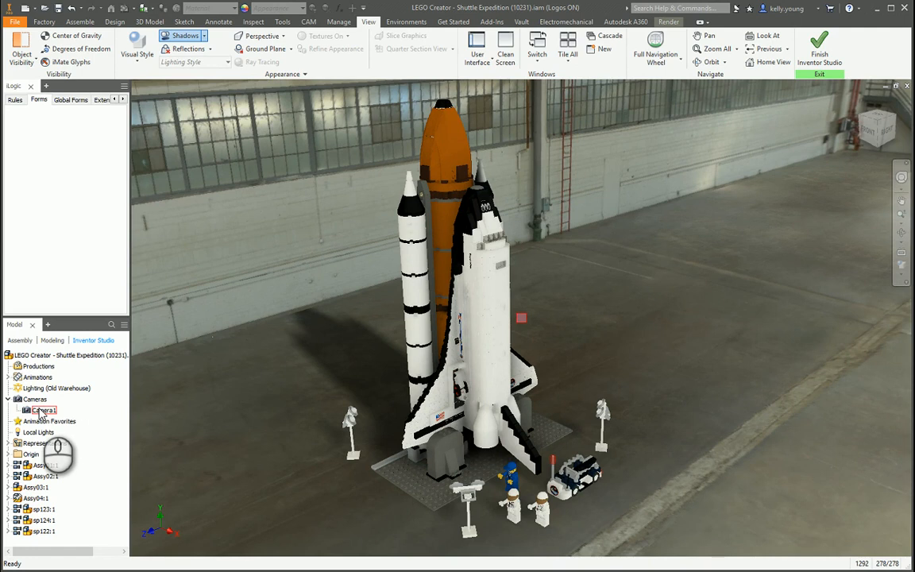
{"action": "right_click", "coordinate": [41, 409]}
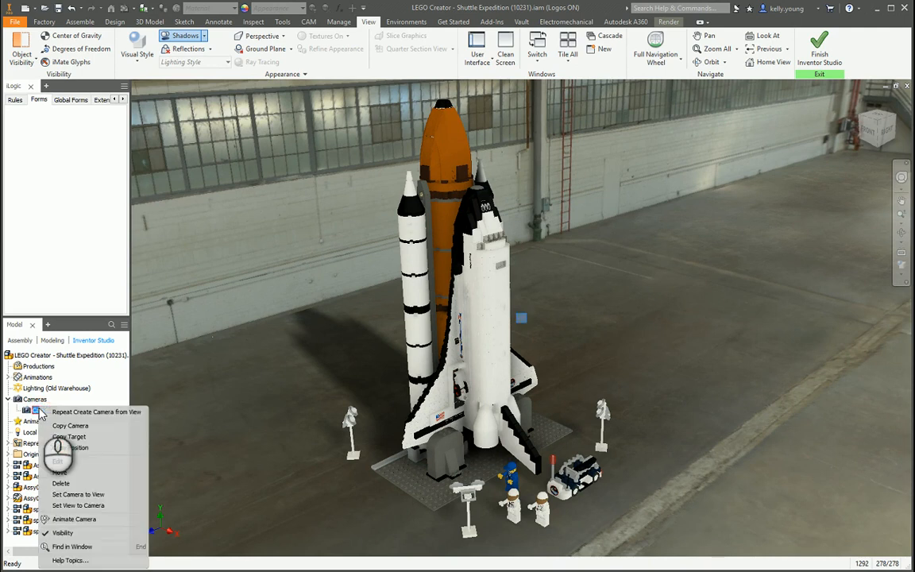
{"action": "left_click", "coordinate": [86, 519]}
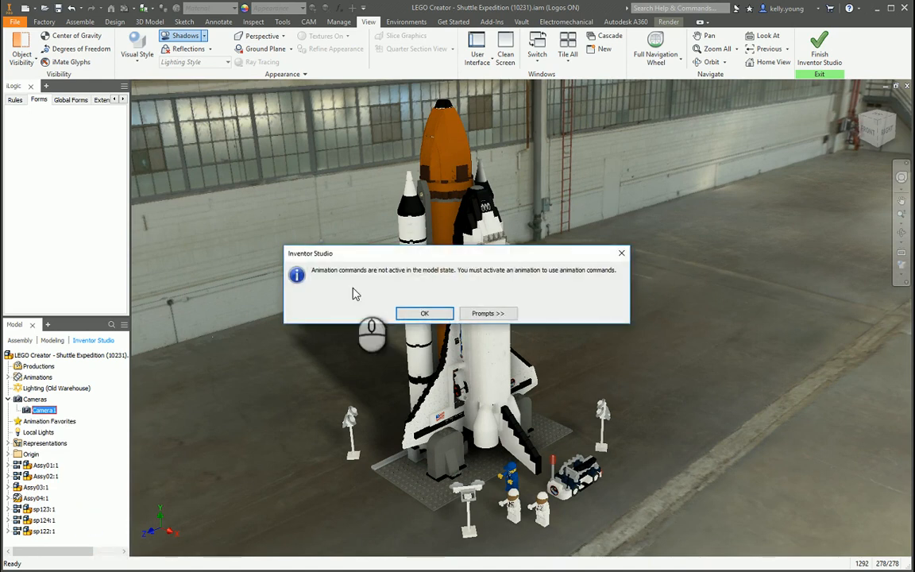
{"action": "left_click", "coordinate": [424, 315]}
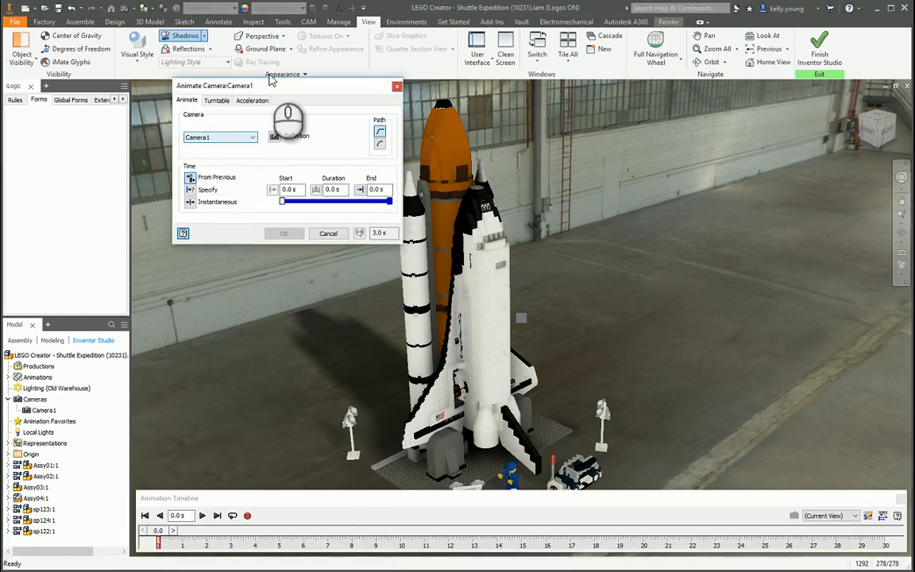
{"action": "left_click", "coordinate": [316, 190]}
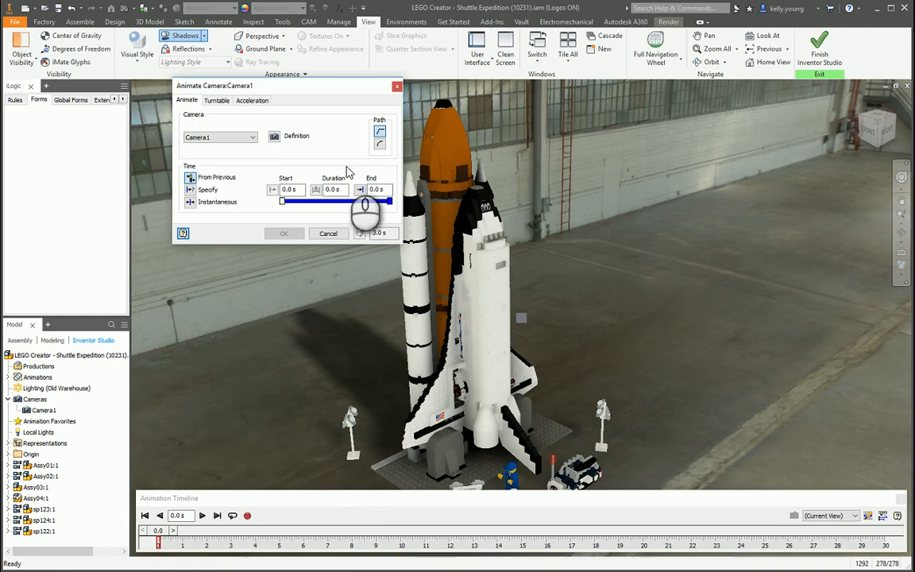
Link Camera1's definition to the view and place it close to the astronauts and floodlight at the shuttle's base
{"action": "left_click", "coordinate": [273, 138]}
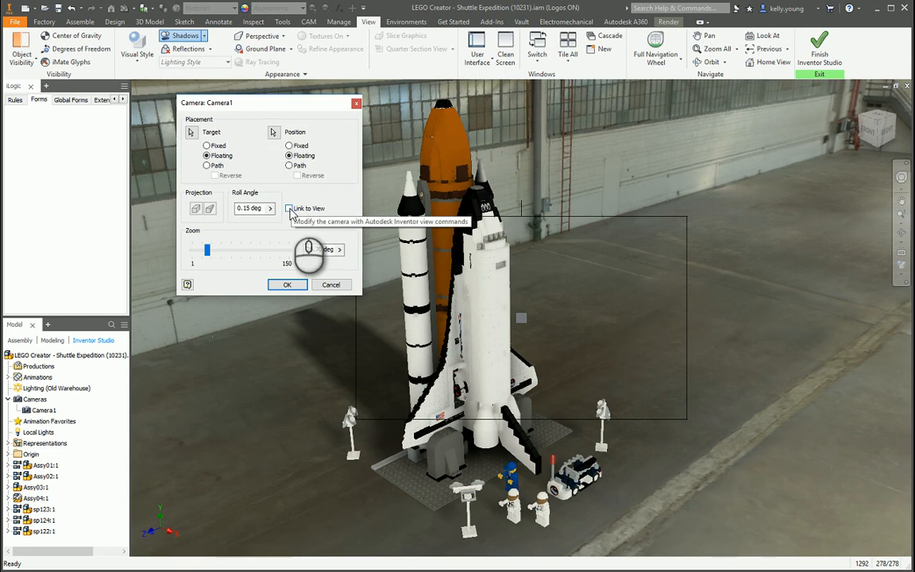
{"action": "left_click", "coordinate": [291, 212]}
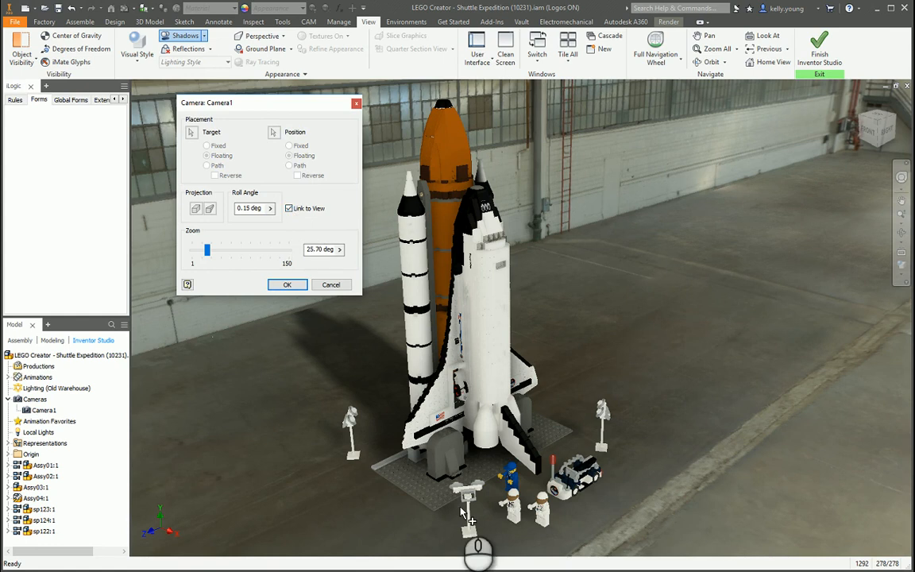
{"action": "scroll", "coordinate": [463, 513], "scroll_direction": "up", "scroll_amount": 5}
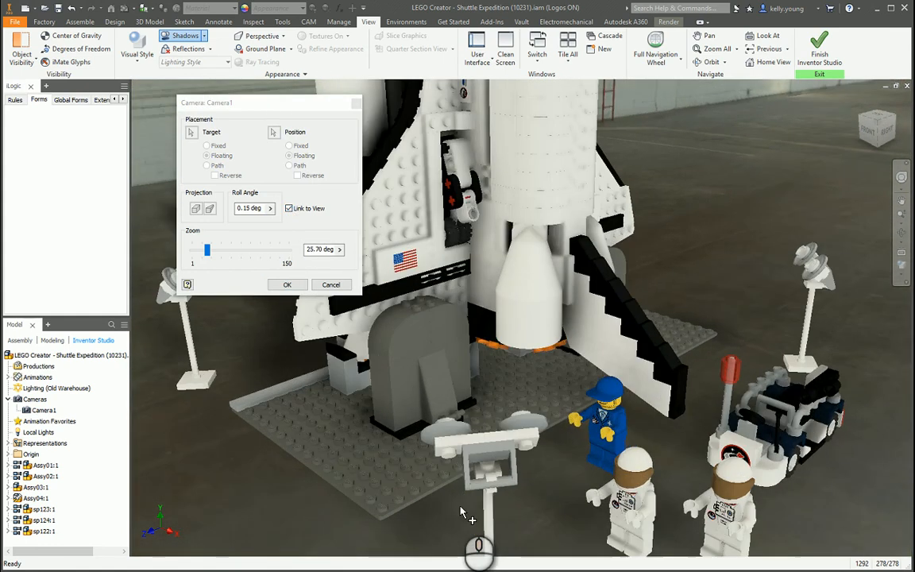
{"action": "scroll", "coordinate": [468, 508], "scroll_direction": "up", "scroll_amount": 5}
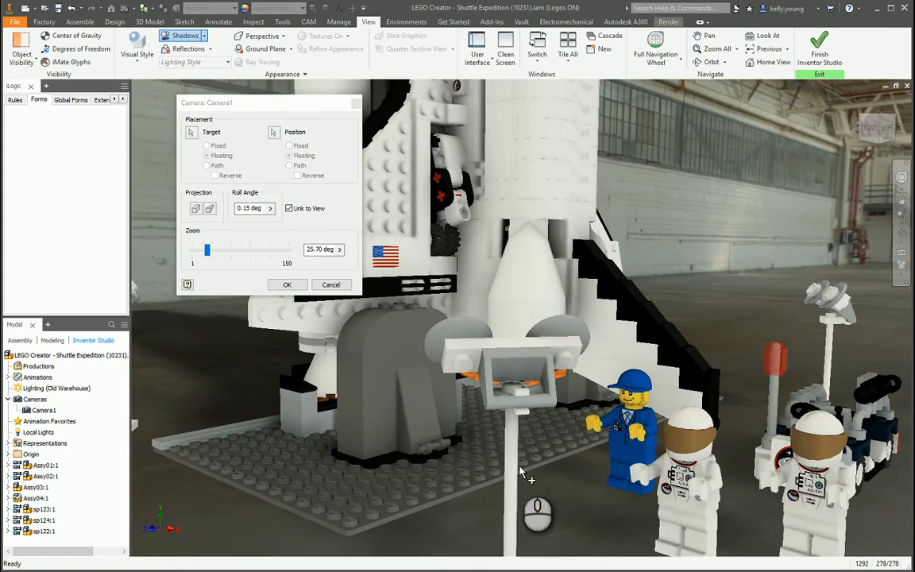
{"action": "middle_click_drag", "start_coordinate": [520, 471], "coordinate": [473, 504]}
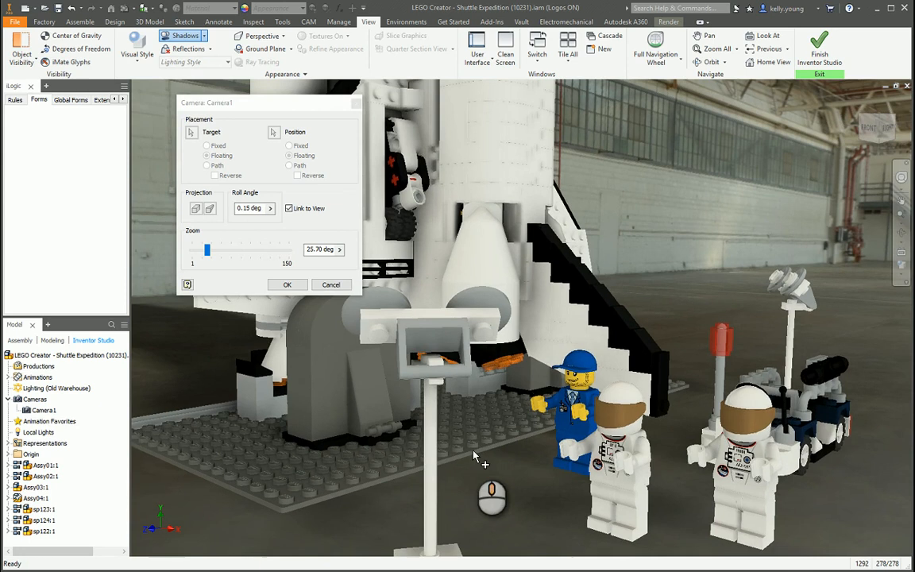
{"action": "left_click", "coordinate": [287, 285]}
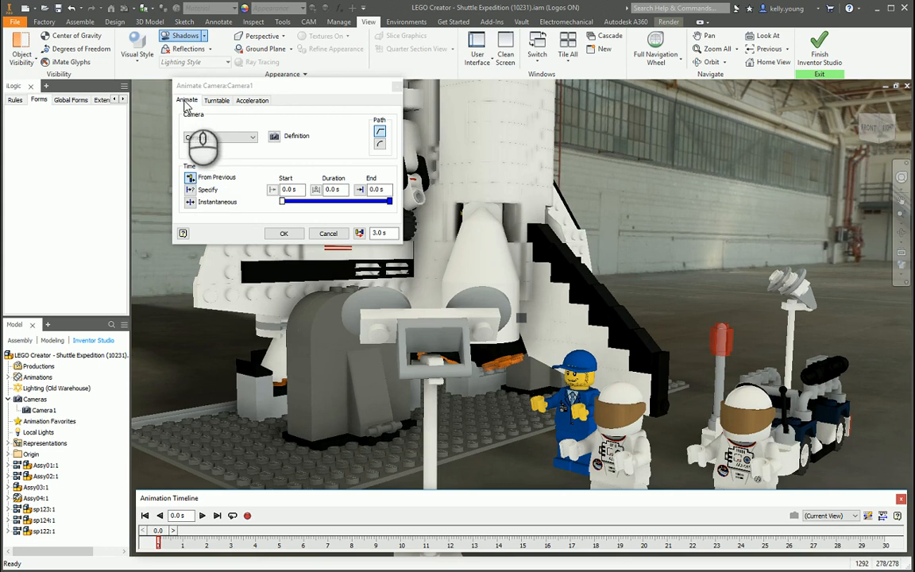
Set the Camera1 animation to end at 5 s and accept it
{"action": "double_click", "coordinate": [378, 189]}
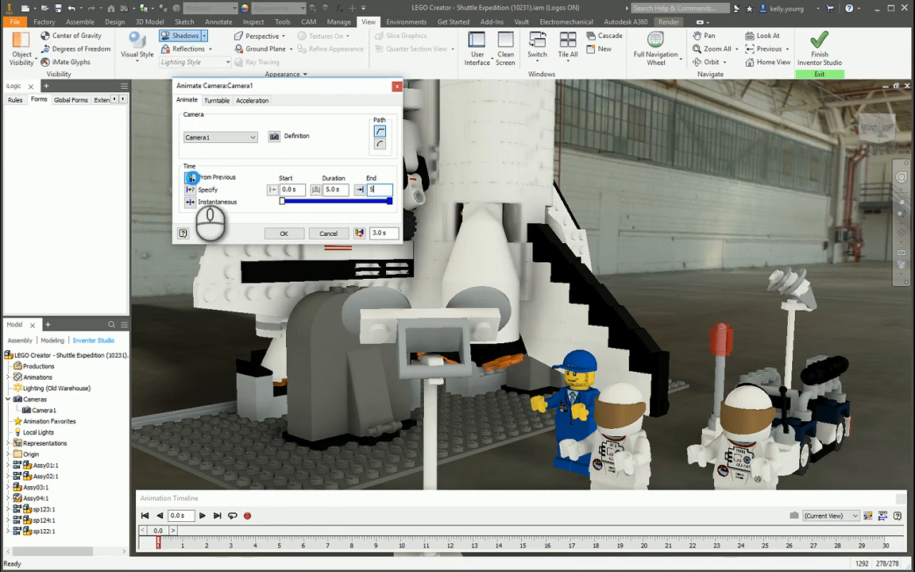
{"action": "left_click", "coordinate": [300, 232]}
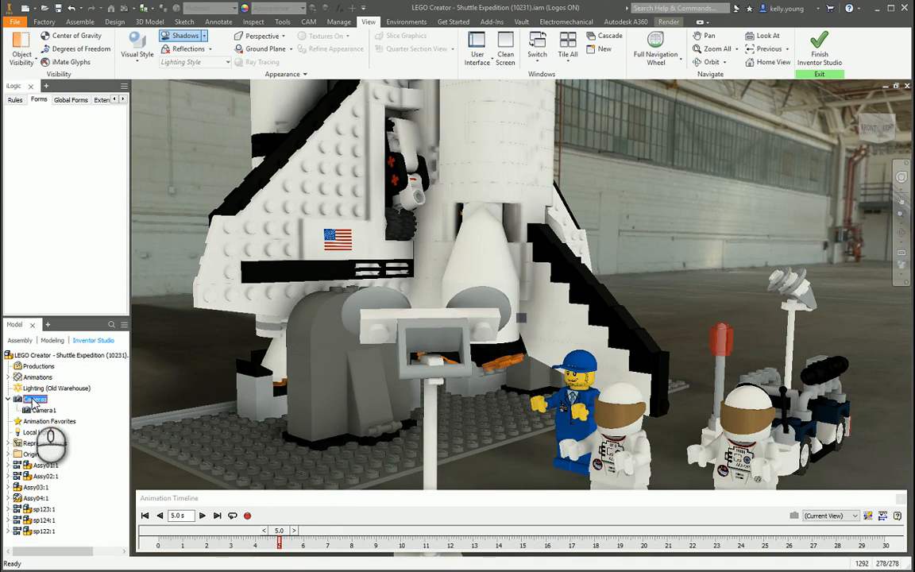
Create a second camera from the current view and open its animation settings
{"action": "right_click", "coordinate": [33, 402]}
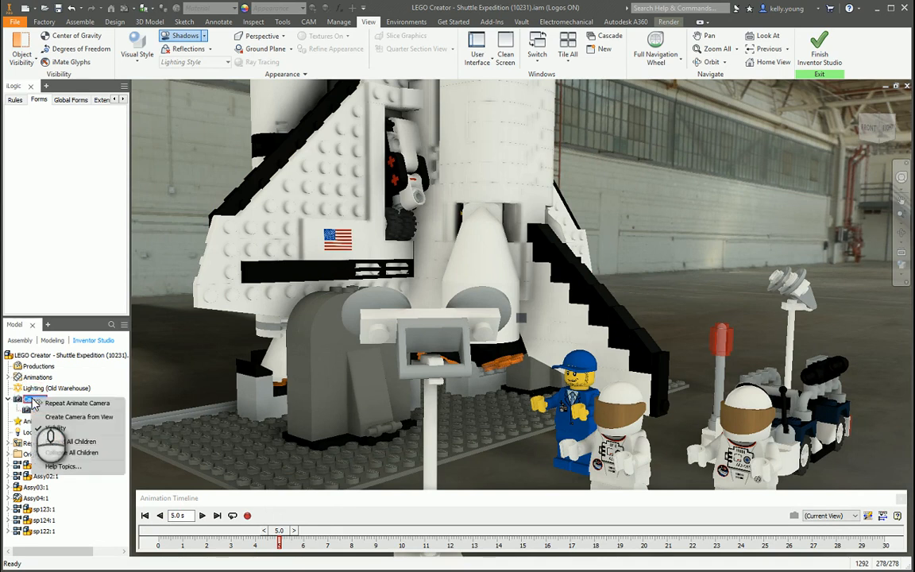
{"action": "left_click", "coordinate": [79, 417]}
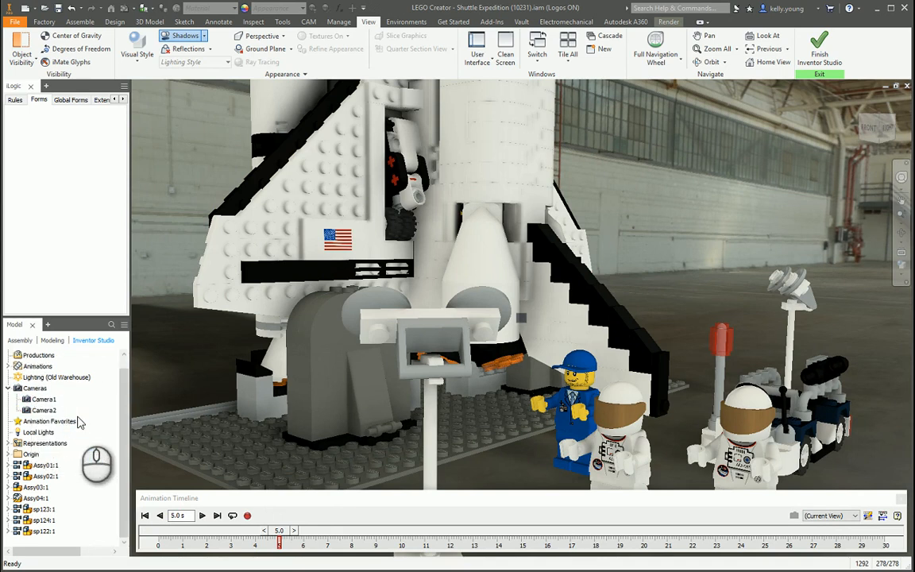
{"action": "right_click", "coordinate": [38, 409]}
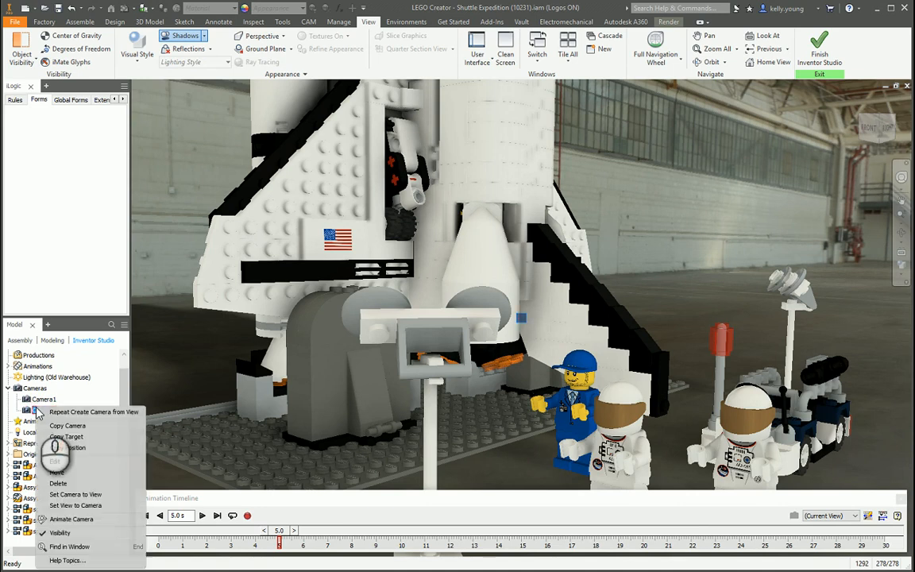
{"action": "left_click", "coordinate": [72, 519]}
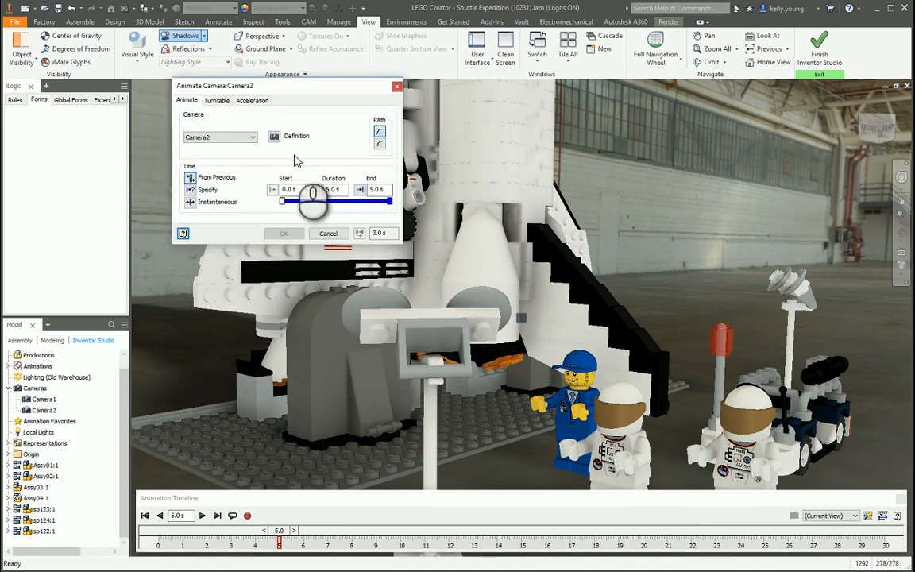
Link Camera2's definition to the view and swing it around to a low front view of the shuttle's engines and the blue minifigure
{"action": "left_click", "coordinate": [274, 138]}
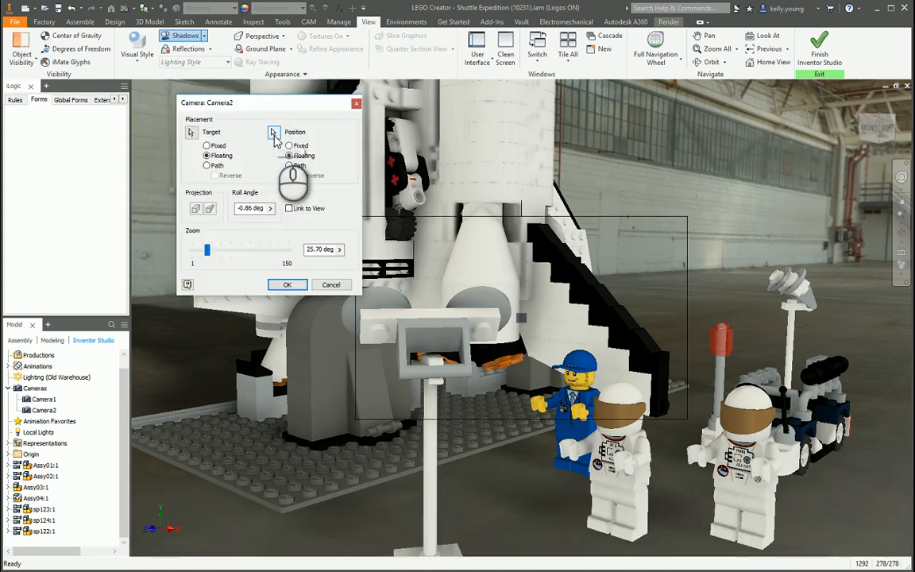
{"action": "left_click", "coordinate": [289, 209]}
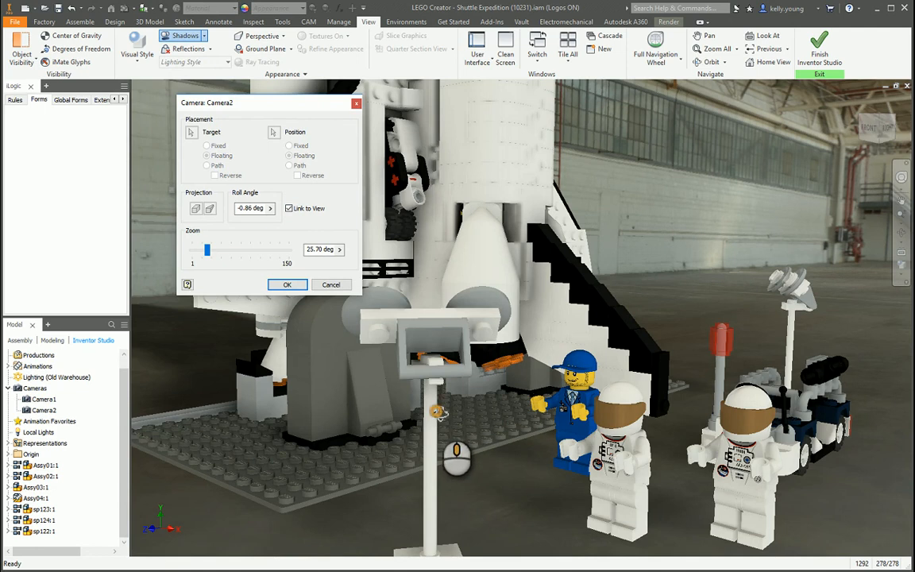
{"action": "middle_click_drag", "start_coordinate": [438, 413], "coordinate": [470, 411], "text": "shift"}
{"action": "middle_click_drag", "start_coordinate": [391, 430], "coordinate": [527, 421], "text": "shift"}
{"action": "left_click", "coordinate": [901, 233]}
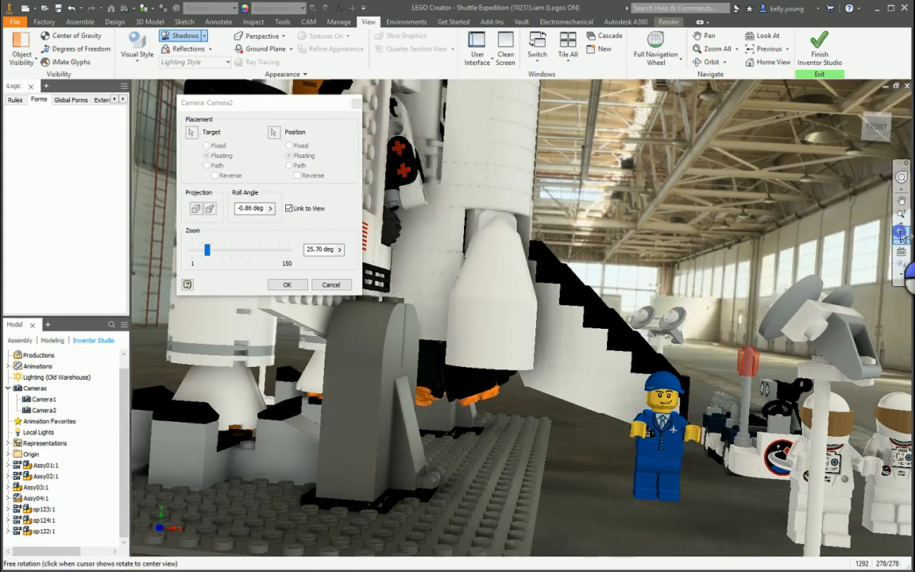
{"action": "left_click_drag", "start_coordinate": [687, 212], "coordinate": [677, 187]}
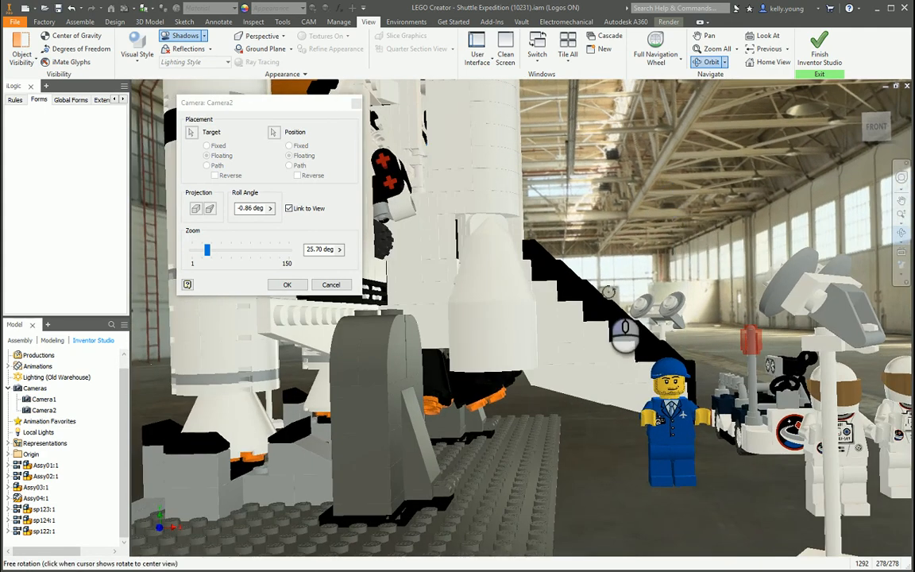
{"action": "left_click", "coordinate": [288, 285]}
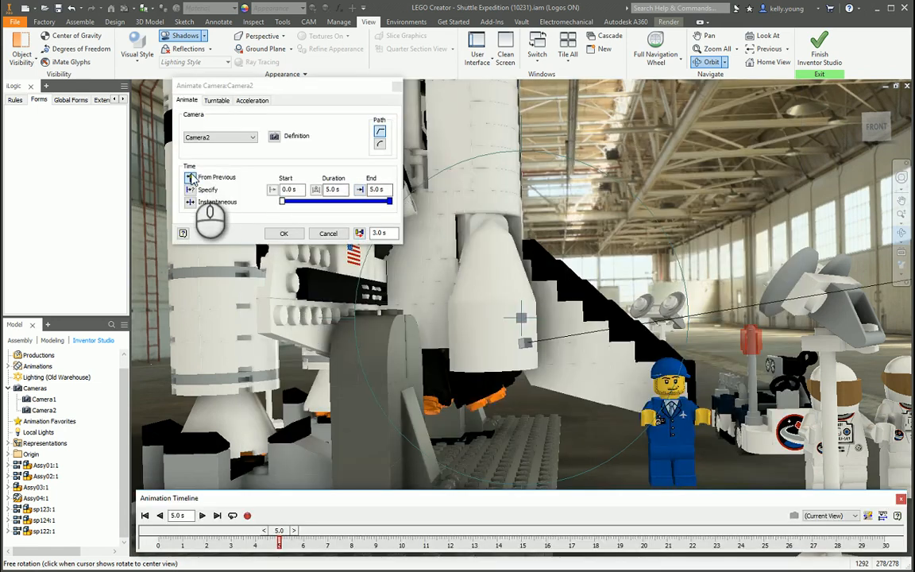
Set the Camera2 animation to end at 3 s and accept it
{"action": "double_click", "coordinate": [388, 189]}
{"action": "type", "text": "3"}
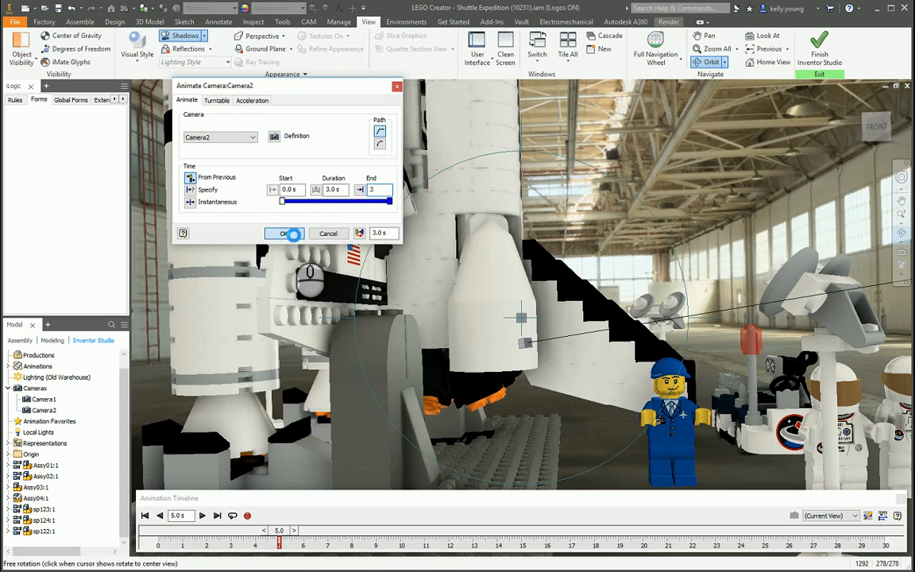
{"action": "left_click", "coordinate": [293, 233]}
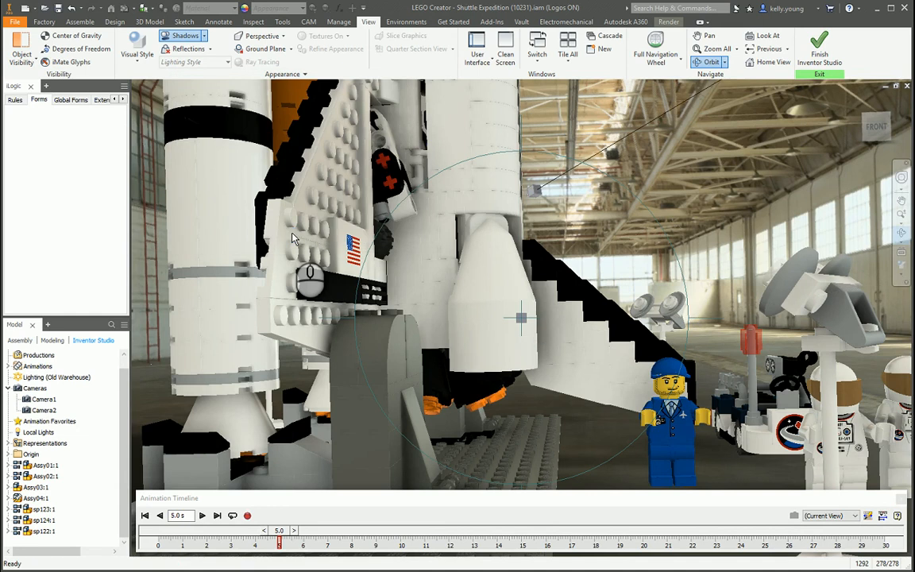
Create a third camera from the current view and open its animation settings
{"action": "left_click", "coordinate": [28, 388]}
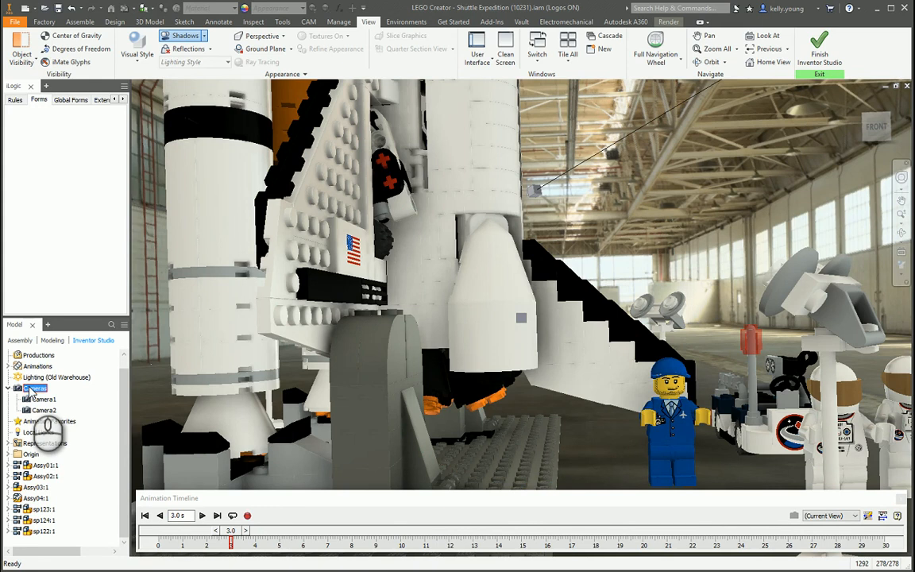
{"action": "right_click", "coordinate": [30, 389]}
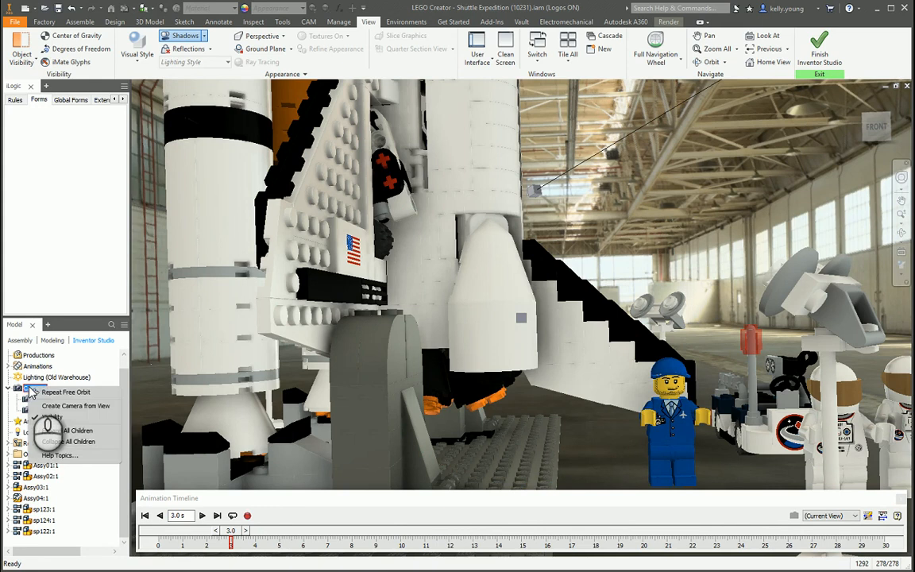
{"action": "left_click", "coordinate": [89, 405]}
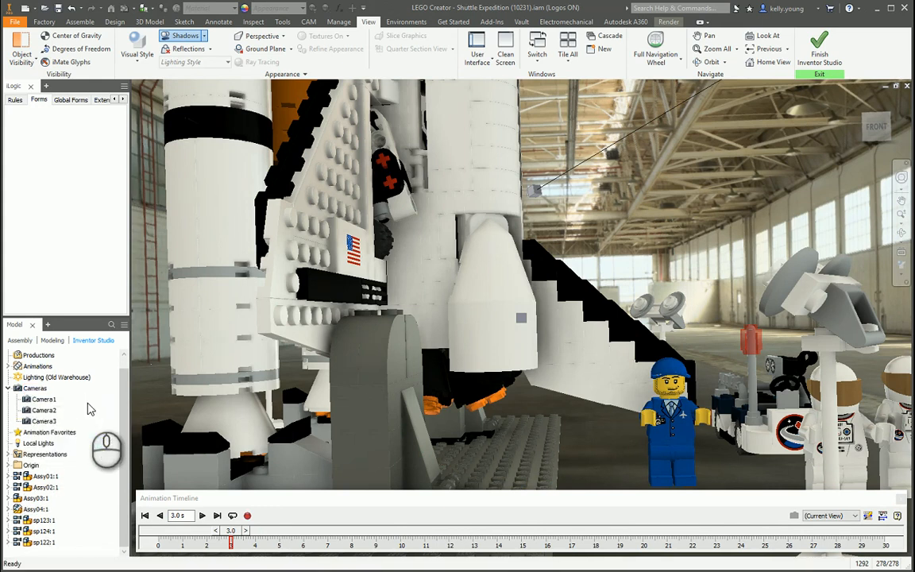
{"action": "right_click", "coordinate": [48, 421]}
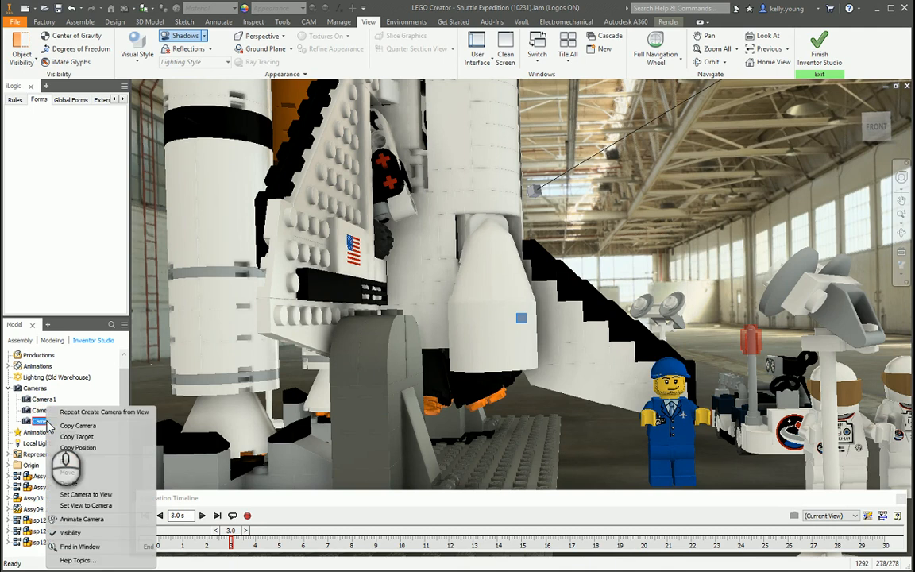
{"action": "left_click", "coordinate": [88, 518]}
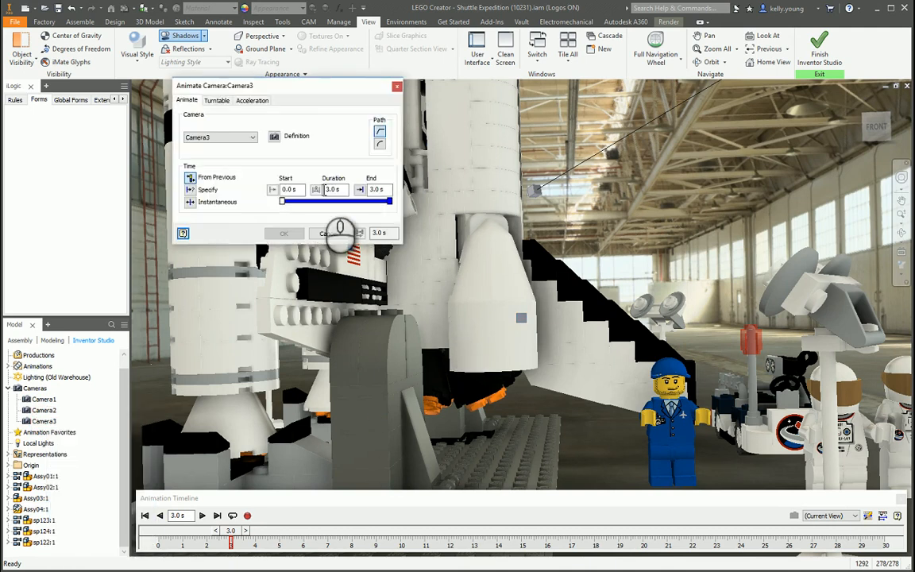
Link Camera3's definition to the view and orbit to look steeply up along the shuttle's fuselage from beneath its engine, then accept the definition
{"action": "left_click", "coordinate": [276, 137]}
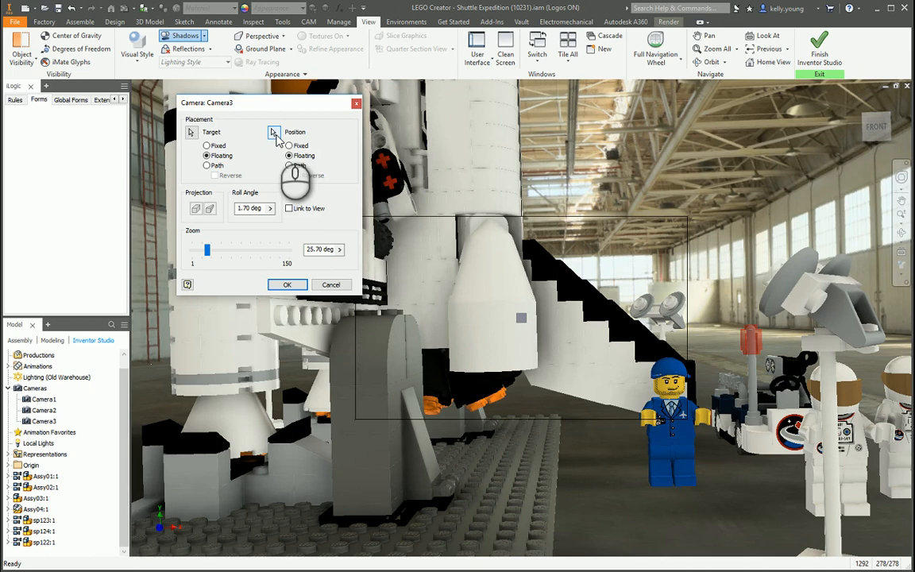
{"action": "left_click", "coordinate": [290, 208]}
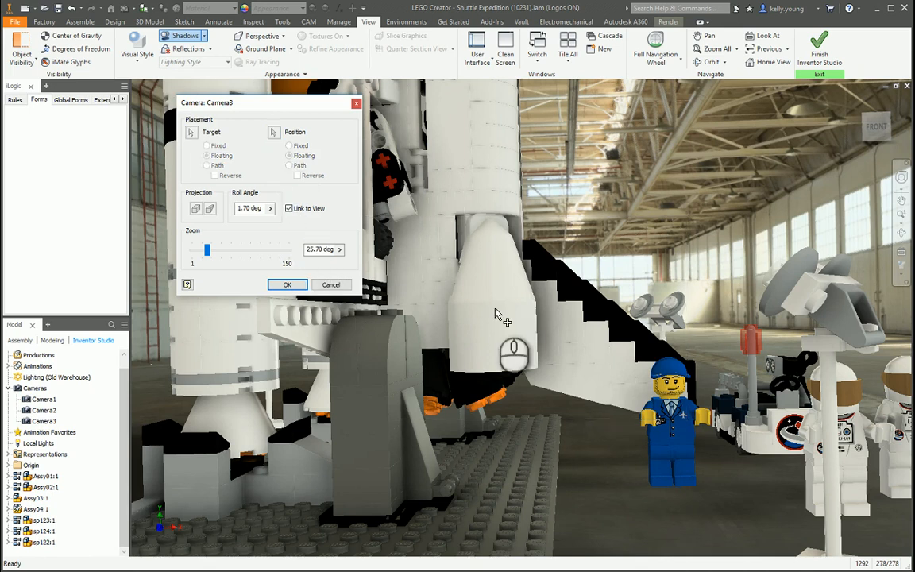
{"action": "mouse_move", "coordinate": [484, 262]}
{"action": "middle_mouse_down", "text": "shift"}
{"action": "mouse_move", "coordinate": [484, 335]}
{"action": "mouse_move", "coordinate": [475, 316]}
{"action": "mouse_move", "coordinate": [504, 358]}
{"action": "mouse_move", "coordinate": [525, 361]}
{"action": "mouse_move", "coordinate": [519, 374]}
{"action": "middle_mouse_up", "text": "shift"}
{"action": "scroll", "coordinate": [526, 436], "scroll_direction": "up", "scroll_amount": 3}
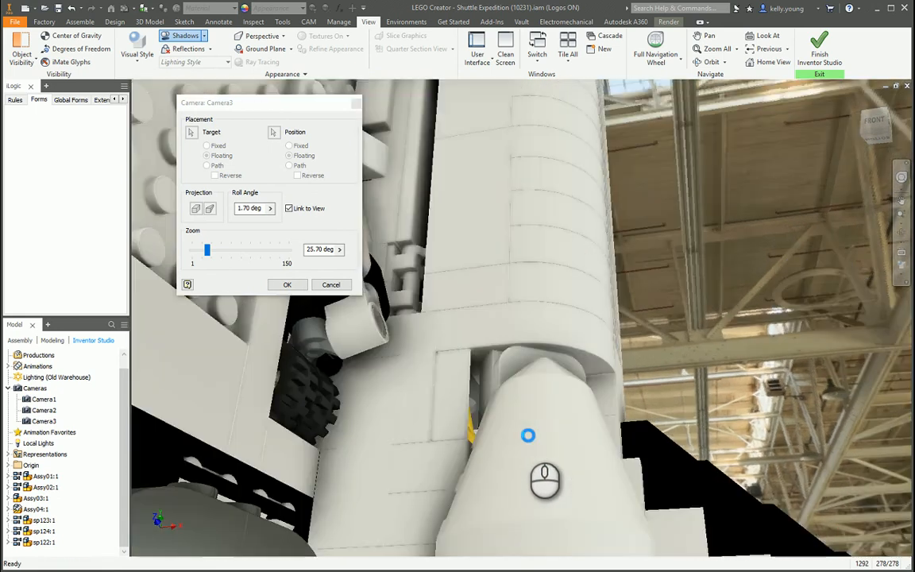
{"action": "middle_click_drag", "start_coordinate": [524, 439], "coordinate": [524, 427], "text": "shift"}
{"action": "left_click", "coordinate": [901, 231]}
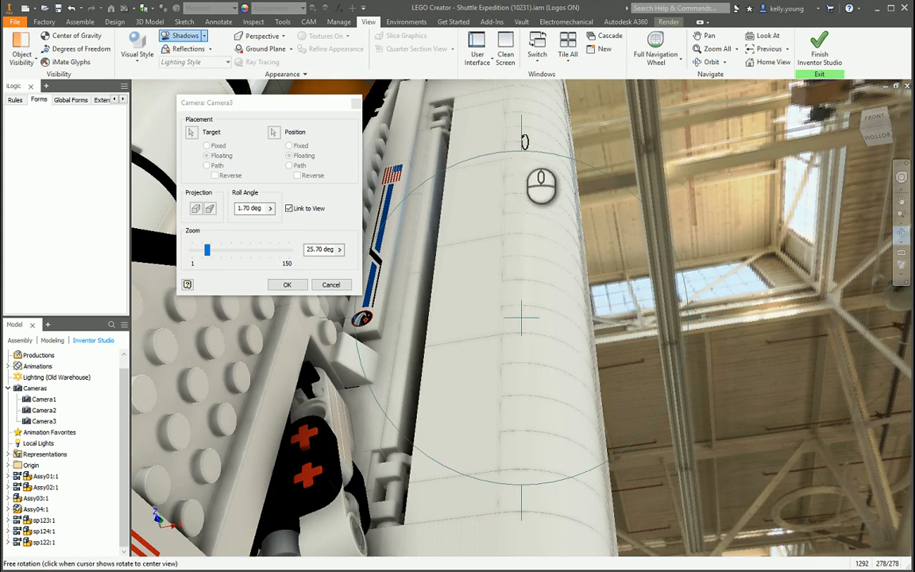
{"action": "left_click_drag", "start_coordinate": [524, 139], "coordinate": [501, 258]}
{"action": "middle_click_drag", "start_coordinate": [469, 361], "coordinate": [568, 152]}
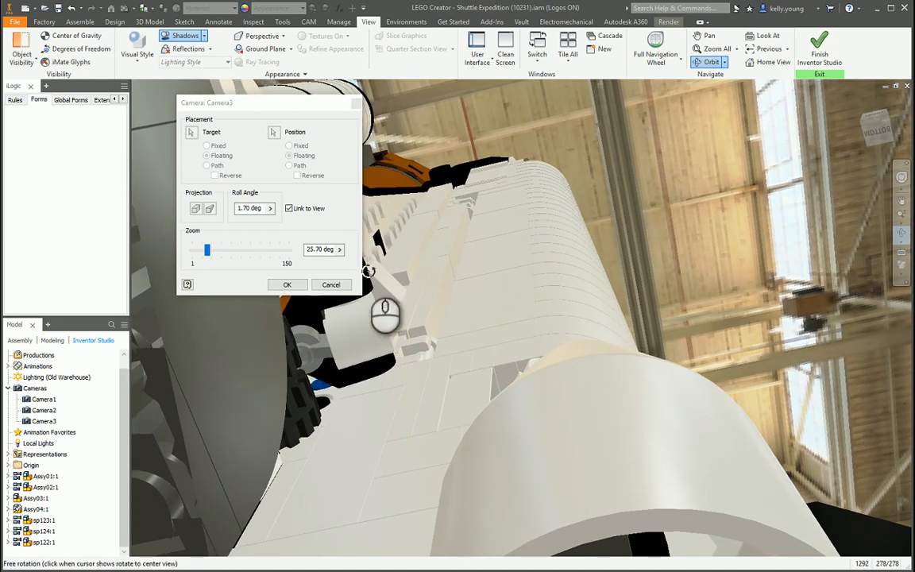
{"action": "left_click", "coordinate": [285, 285]}
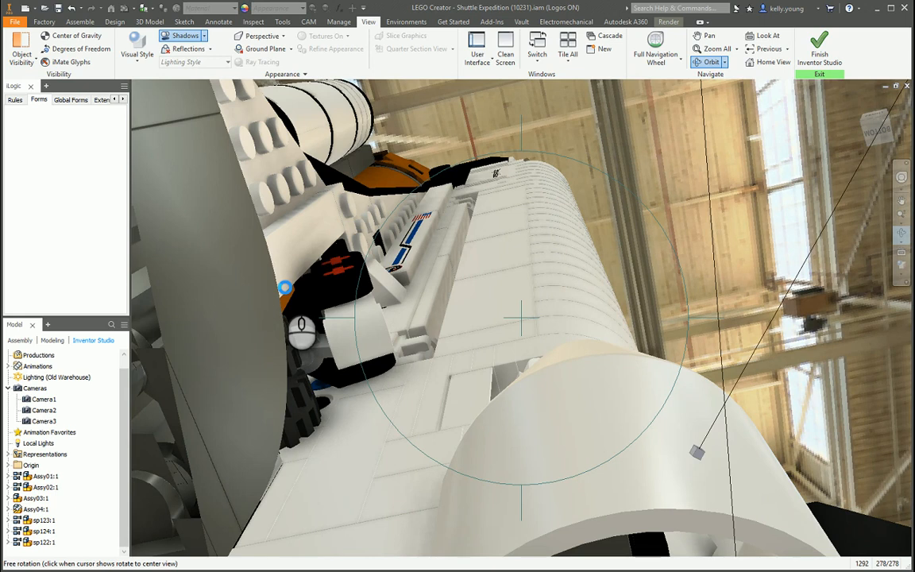
Set the Camera3 animation to end at 4 s and accept it
{"action": "double_click", "coordinate": [377, 189]}
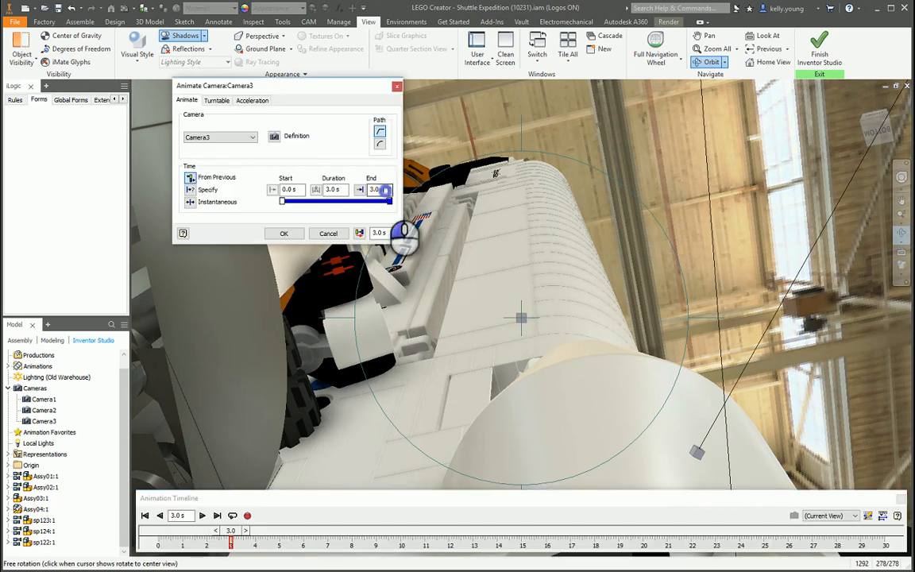
{"action": "type", "text": "4"}
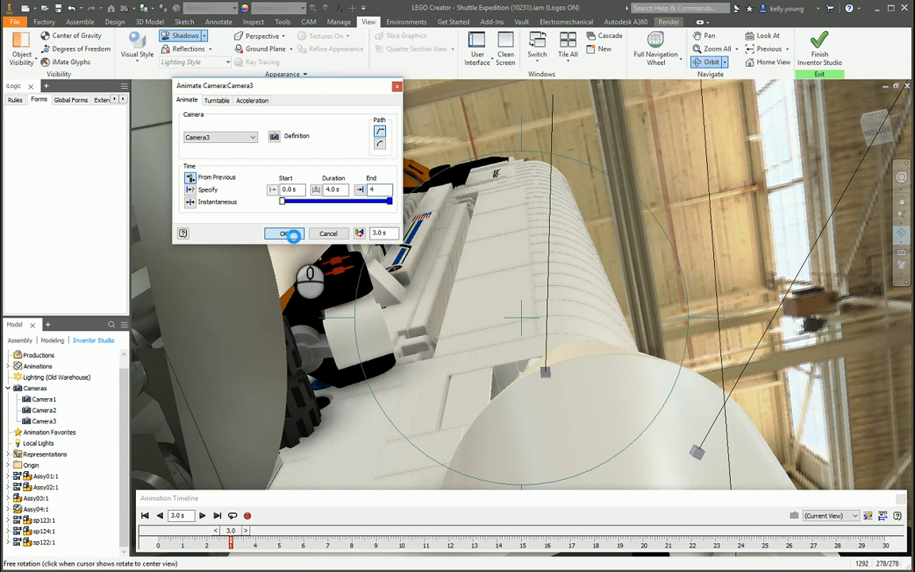
{"action": "left_click", "coordinate": [288, 234]}
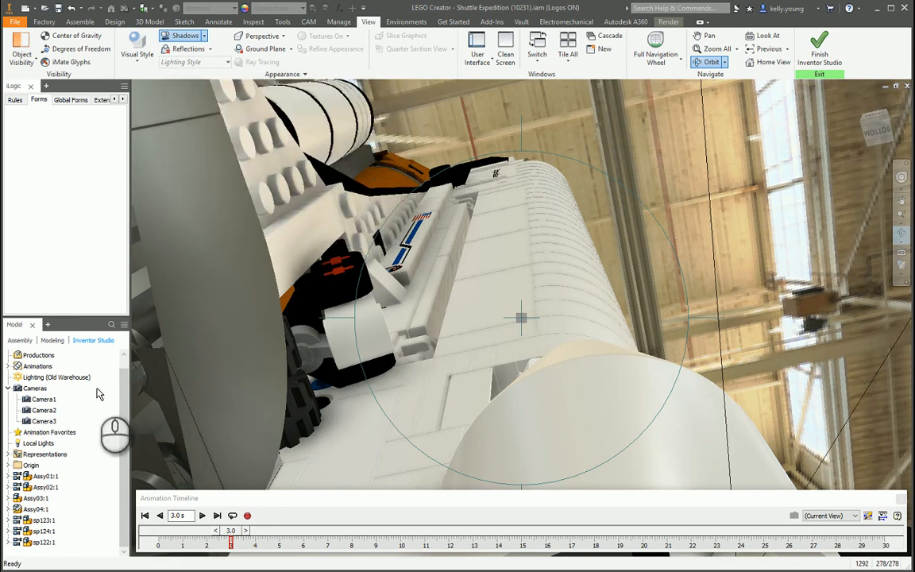
Create a fourth camera from the current view and open its animation settings
{"action": "left_click", "coordinate": [34, 388]}
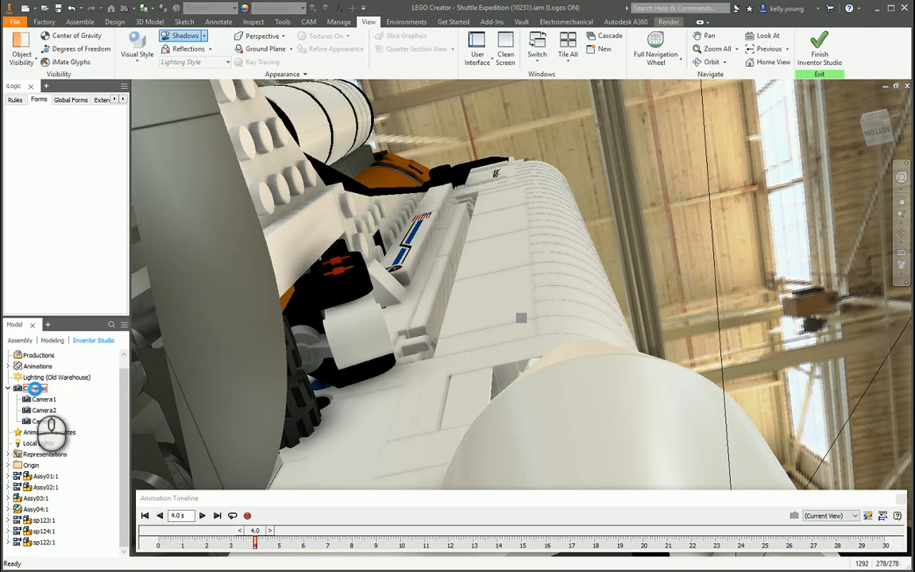
{"action": "right_click", "coordinate": [34, 389]}
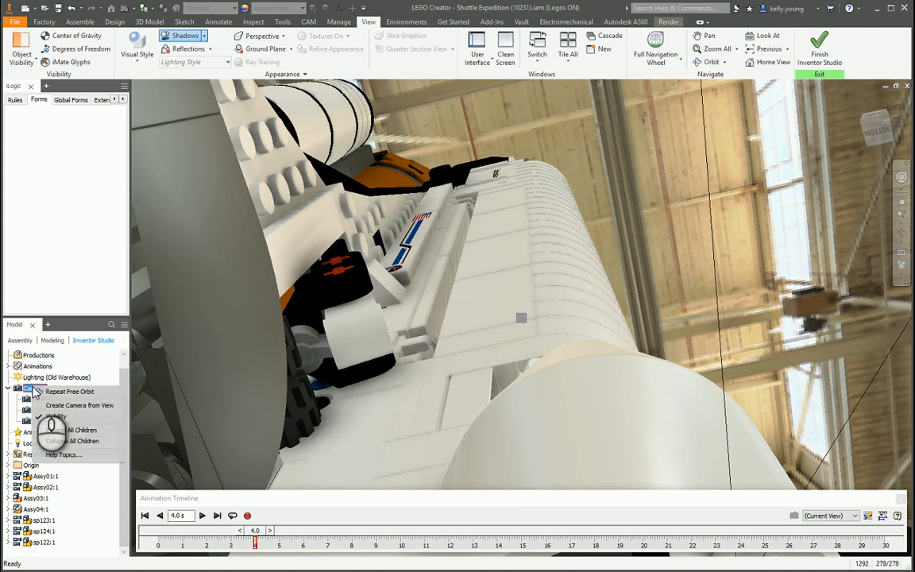
{"action": "left_click", "coordinate": [102, 407]}
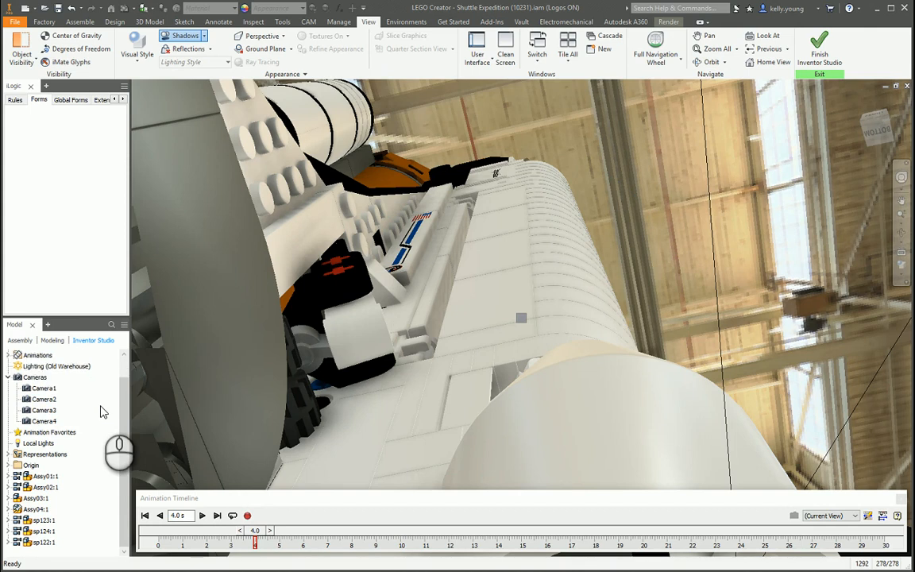
{"action": "right_click", "coordinate": [51, 426]}
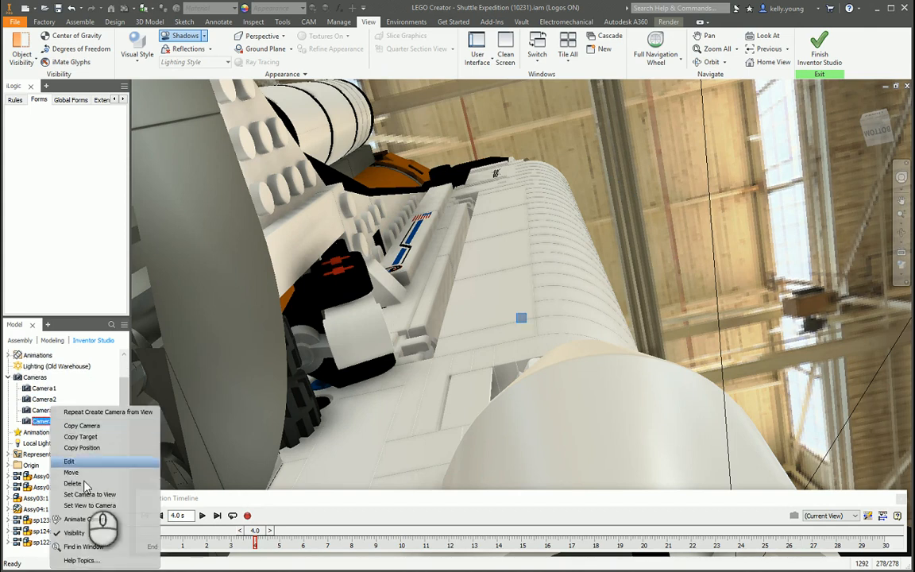
{"action": "left_click", "coordinate": [123, 514]}
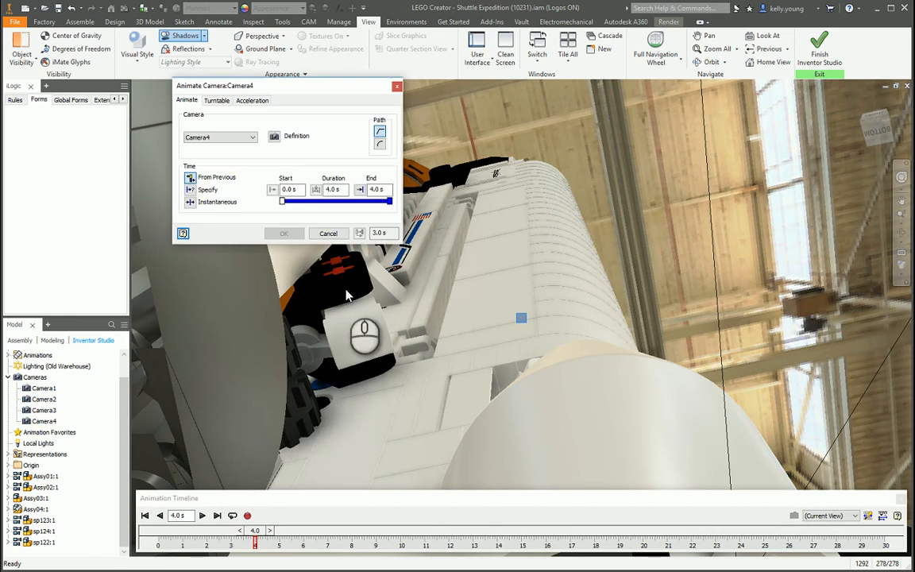
Link Camera4's definition to the view and move it up the fuselage to frame the shuttle's black nose and Expedition lettering, accepting the definition
{"action": "left_click", "coordinate": [275, 137]}
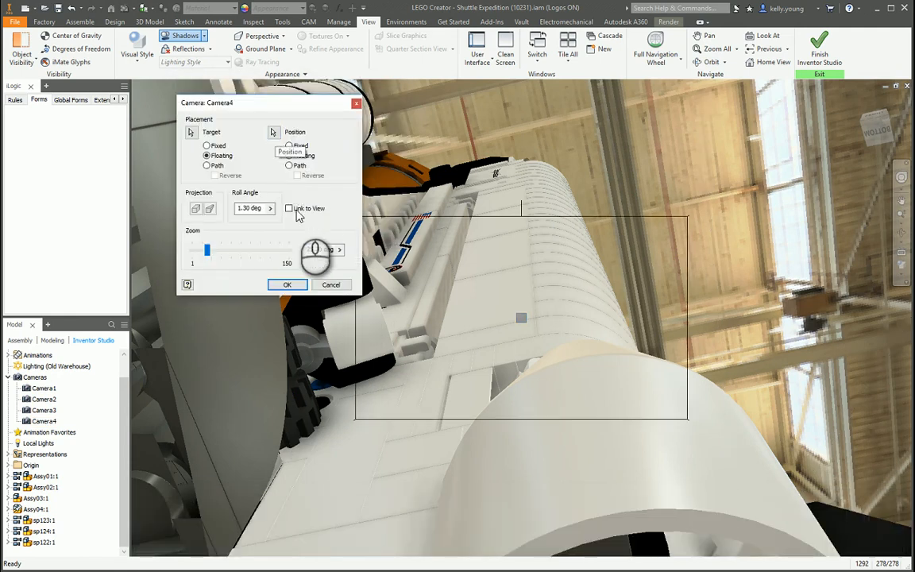
{"action": "left_click", "coordinate": [289, 208]}
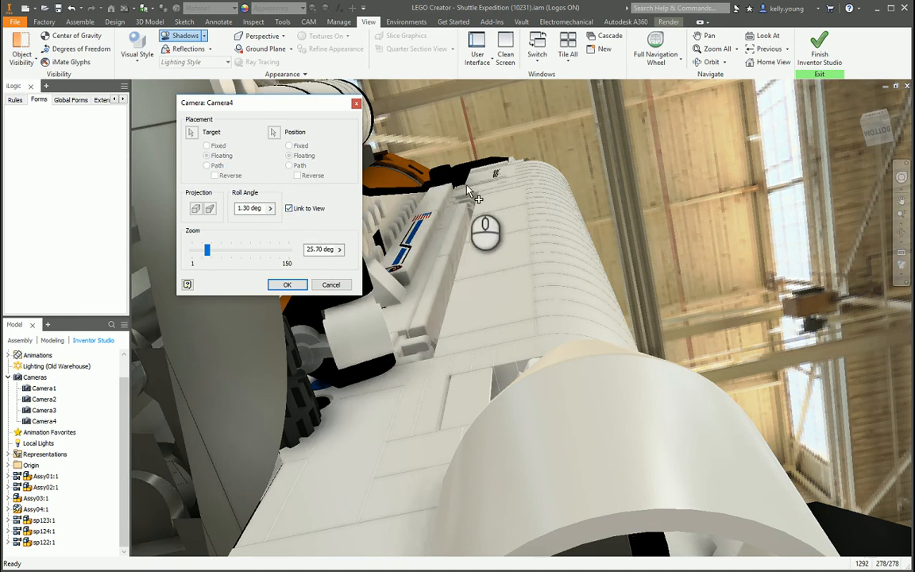
{"action": "middle_click_drag", "start_coordinate": [449, 151], "coordinate": [467, 322]}
{"action": "middle_click_drag", "start_coordinate": [425, 141], "coordinate": [451, 330]}
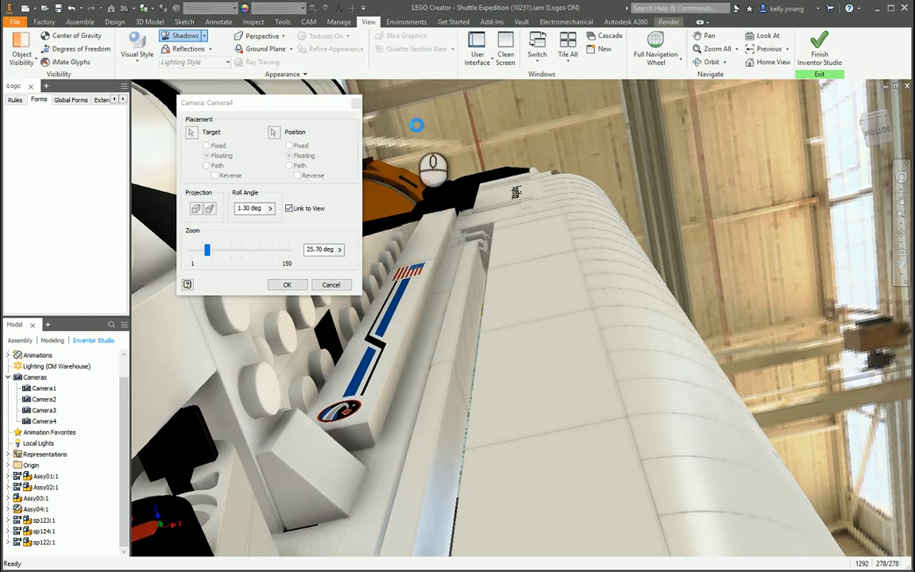
{"action": "scroll", "coordinate": [417, 126], "scroll_direction": "down", "scroll_amount": 2}
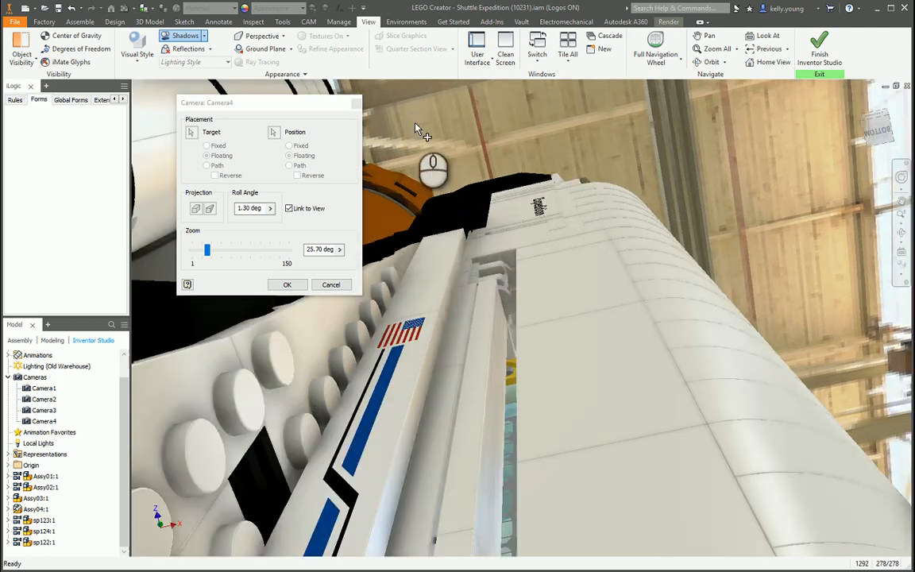
{"action": "middle_click_drag", "start_coordinate": [460, 129], "coordinate": [478, 373]}
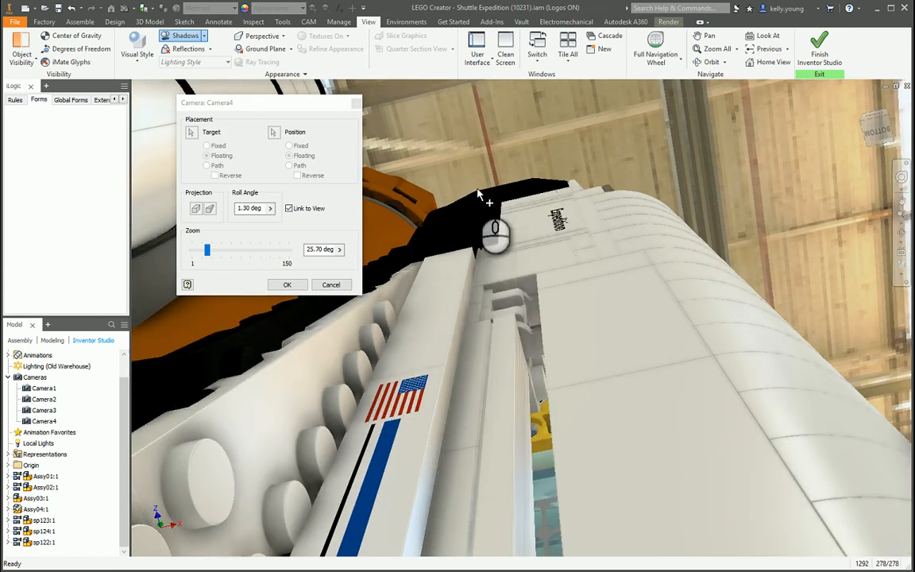
{"action": "middle_click_drag", "start_coordinate": [482, 151], "coordinate": [518, 514]}
{"action": "middle_click_drag", "start_coordinate": [467, 202], "coordinate": [457, 256]}
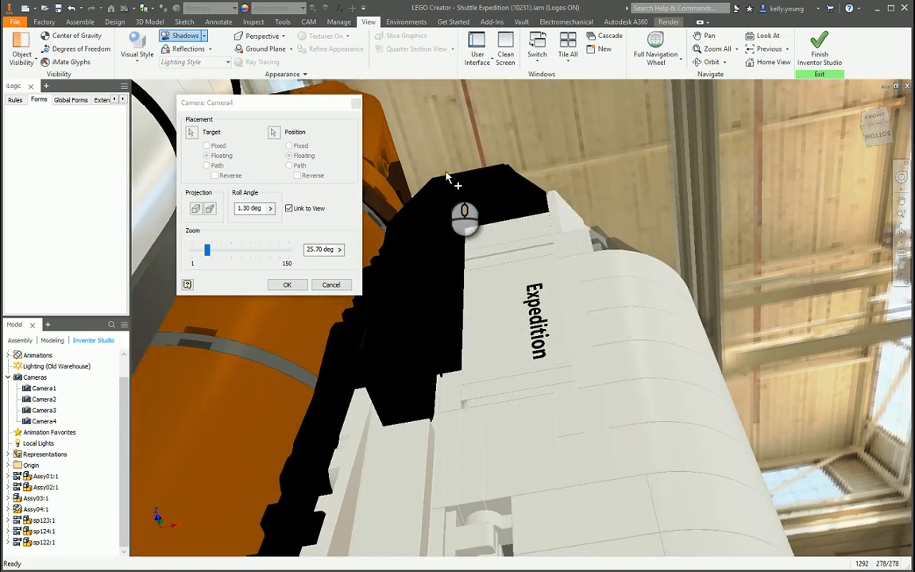
{"action": "middle_click_drag", "start_coordinate": [433, 158], "coordinate": [439, 159], "text": "shift"}
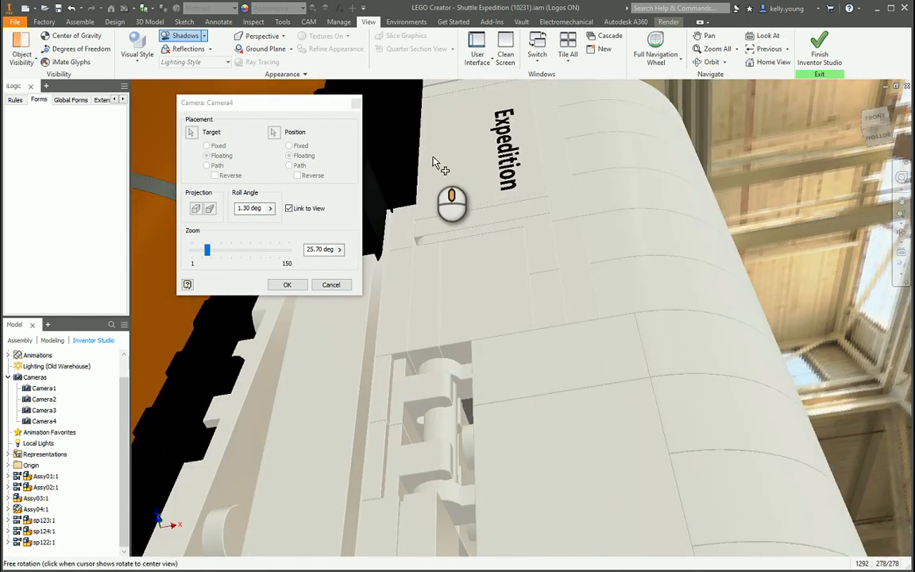
{"action": "middle_click_drag", "start_coordinate": [428, 115], "coordinate": [462, 290]}
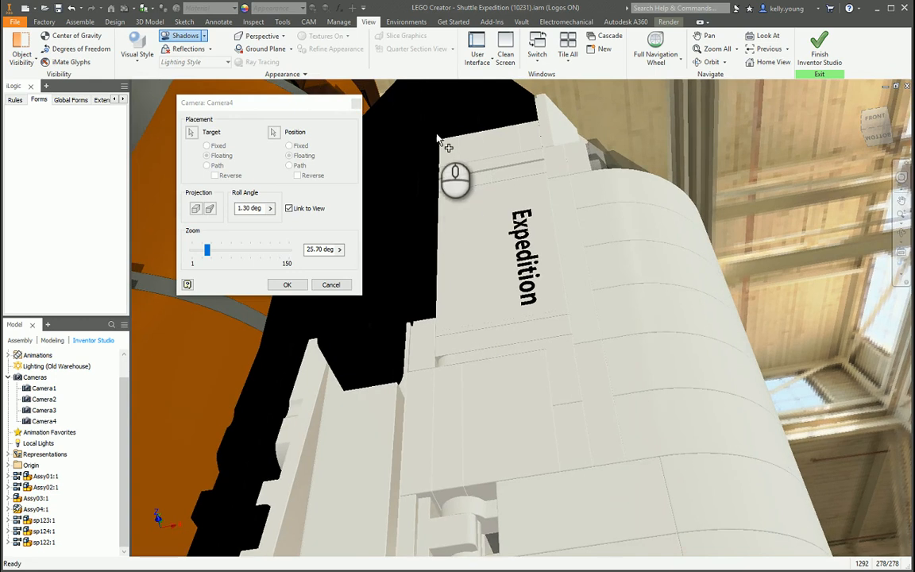
{"action": "middle_click_drag", "start_coordinate": [449, 146], "coordinate": [461, 286]}
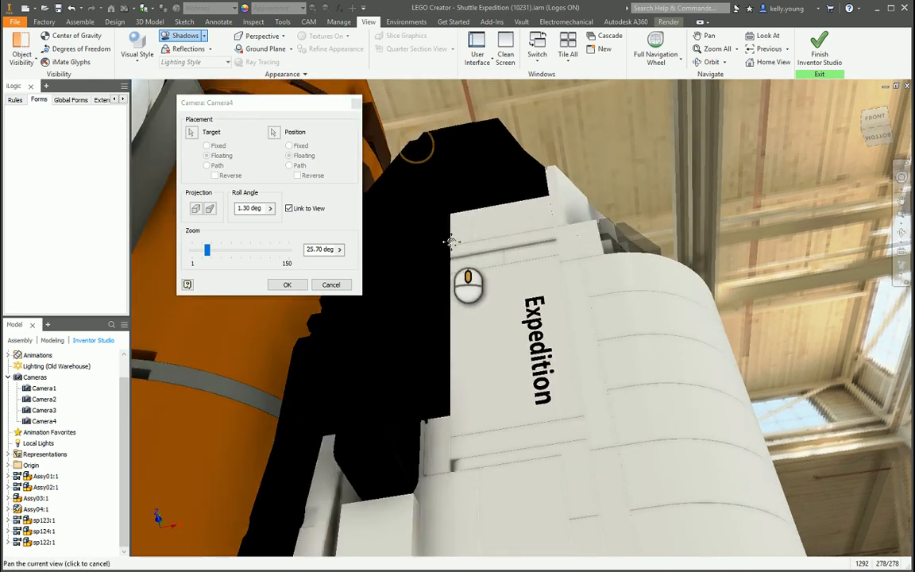
{"action": "middle_click_drag", "start_coordinate": [449, 199], "coordinate": [480, 294]}
{"action": "middle_click_drag", "start_coordinate": [457, 184], "coordinate": [452, 236]}
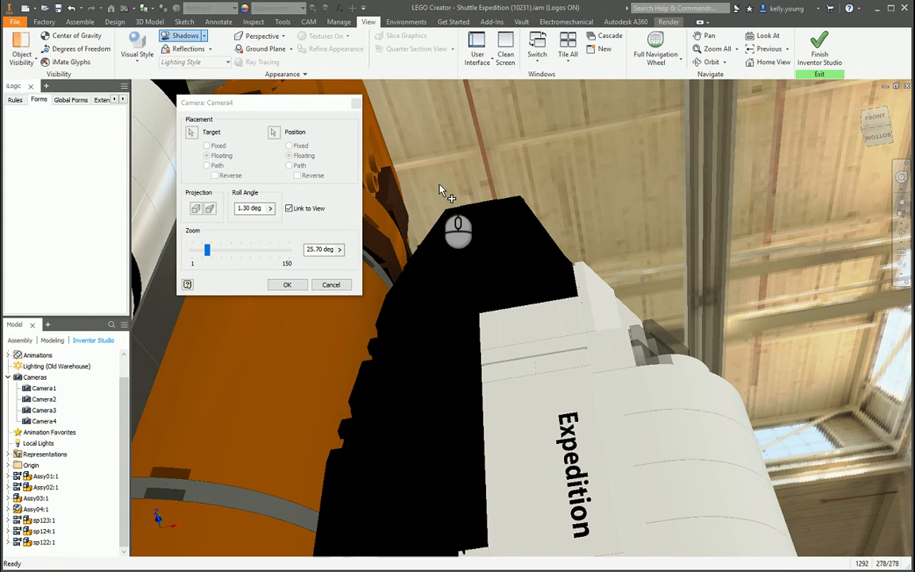
{"action": "left_click", "coordinate": [287, 285]}
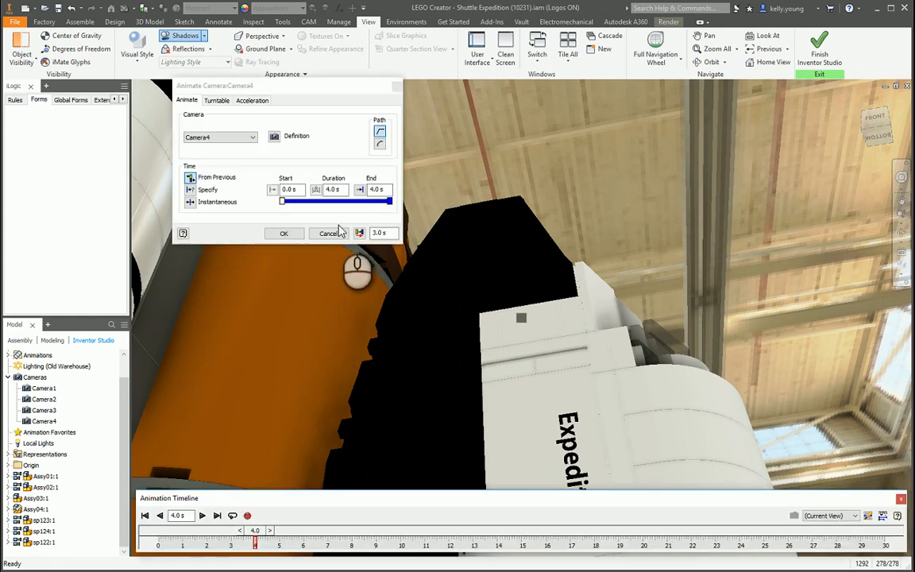
Accept the Camera4 animation with an end time of 4 s
{"action": "double_click", "coordinate": [389, 189]}
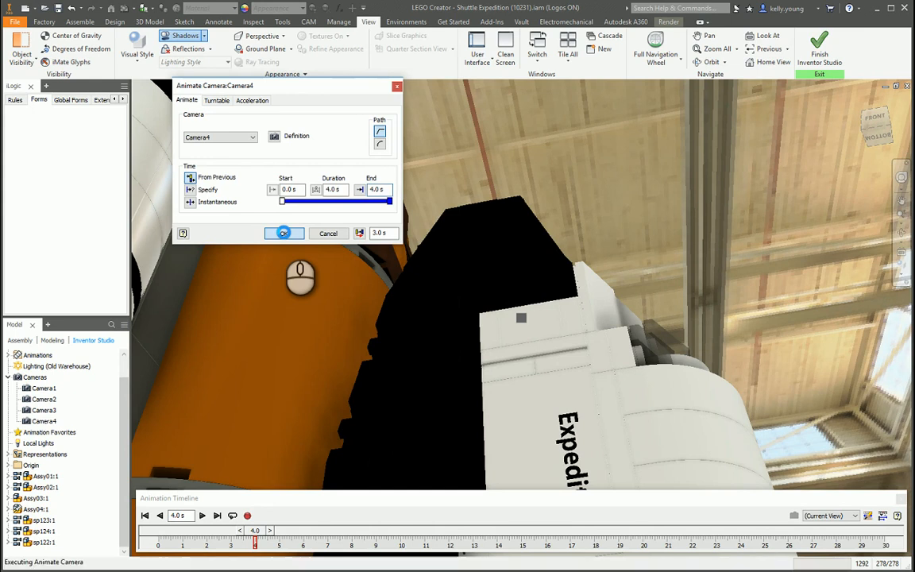
{"action": "left_click", "coordinate": [284, 233]}
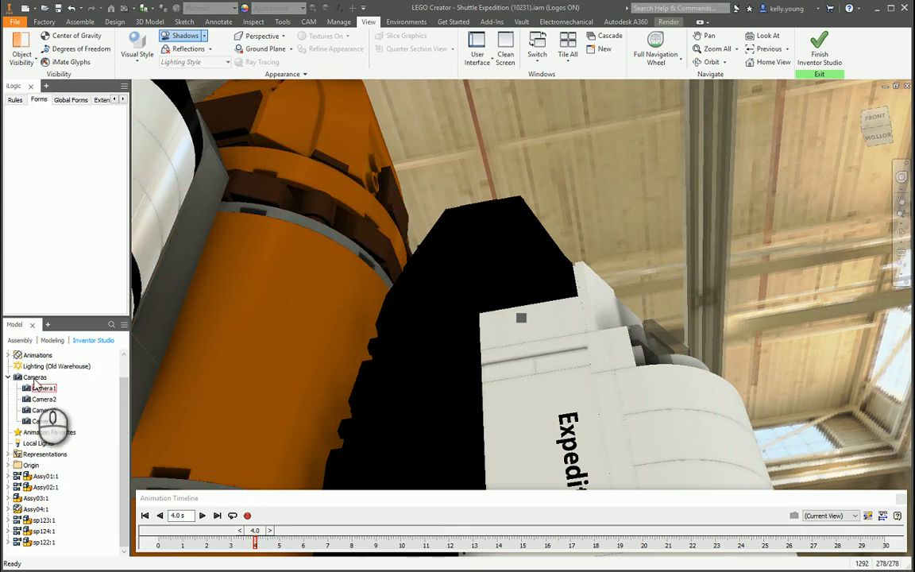
Create a fifth camera from the current view and open its animation settings
{"action": "right_click", "coordinate": [38, 378]}
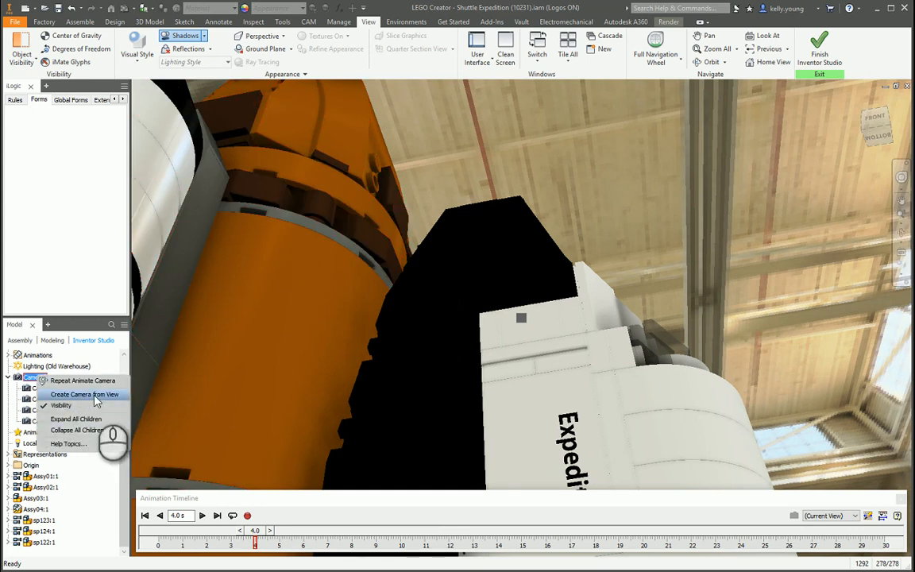
{"action": "left_click", "coordinate": [94, 396]}
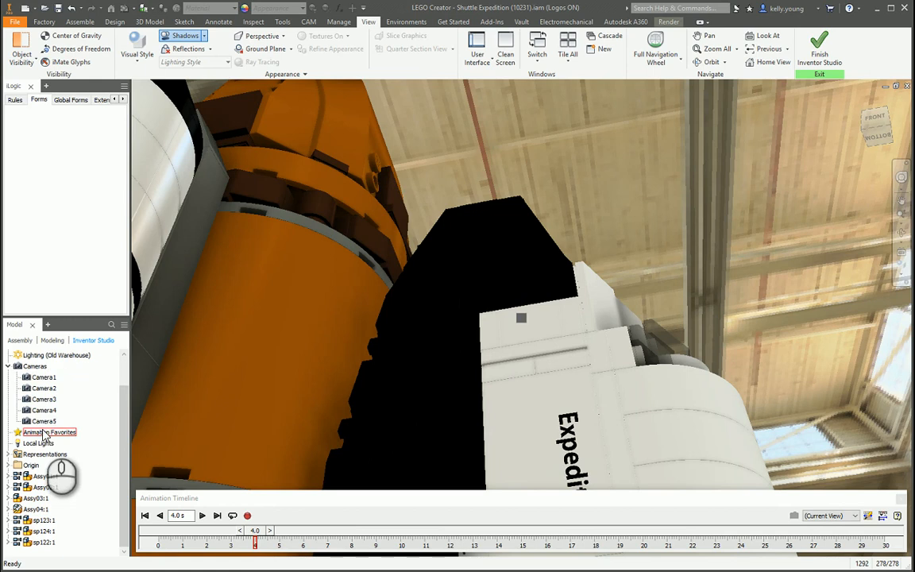
{"action": "left_click", "coordinate": [44, 421]}
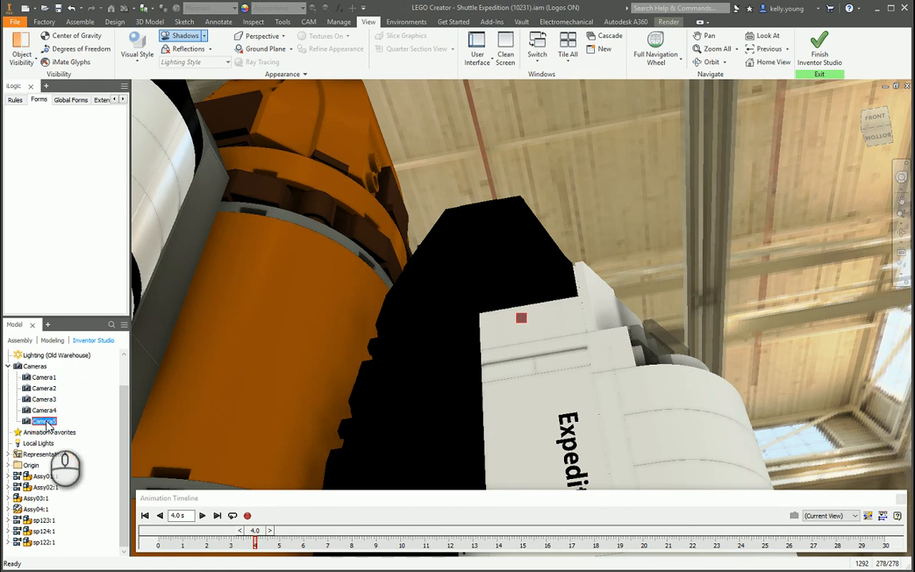
{"action": "right_click", "coordinate": [46, 427]}
{"action": "left_click", "coordinate": [90, 520]}
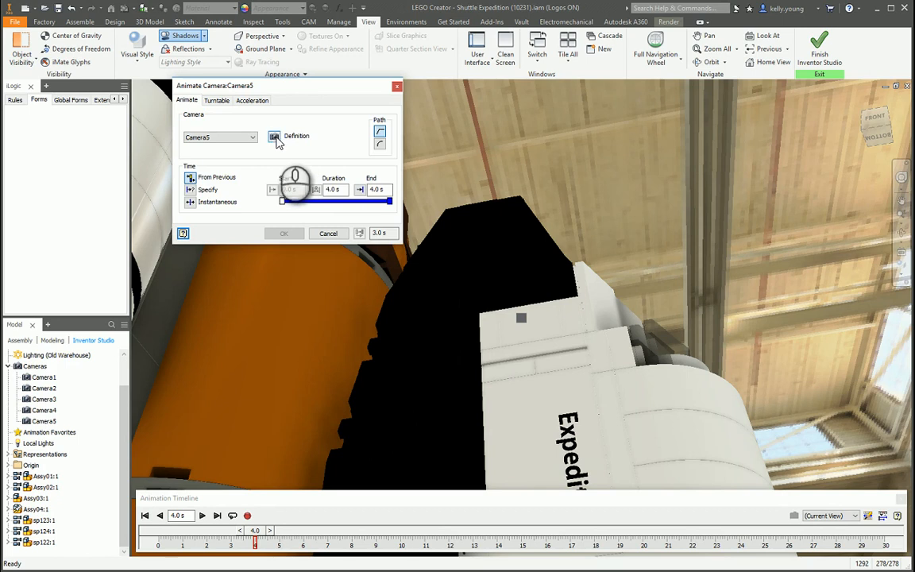
Link Camera5's definition to the view, reframe it looking down past the shuttle's nose, and accept its animation with an end time of 5 s
{"action": "left_click", "coordinate": [274, 135]}
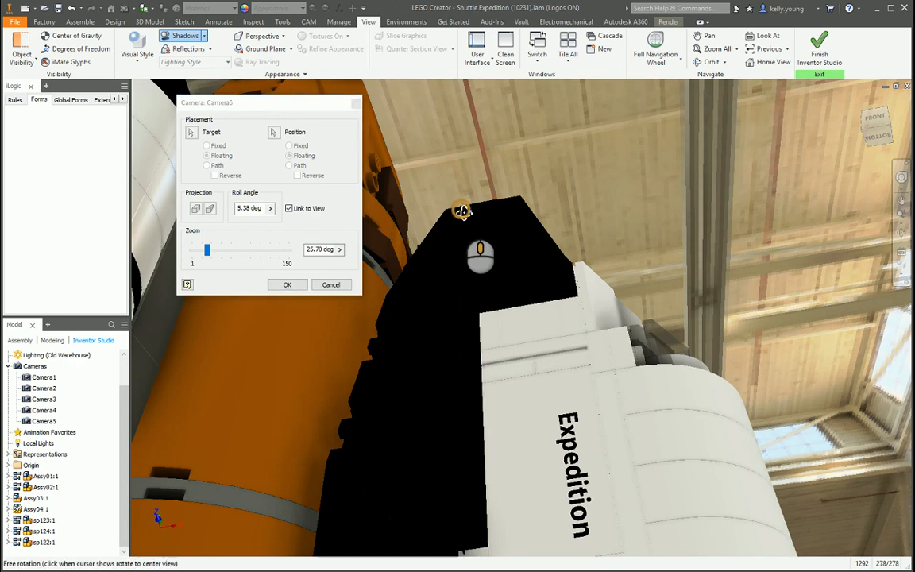
{"action": "middle_click_drag", "start_coordinate": [468, 214], "coordinate": [500, 312], "text": "shift"}
{"action": "scroll", "coordinate": [497, 294], "scroll_direction": "up", "scroll_amount": 1}
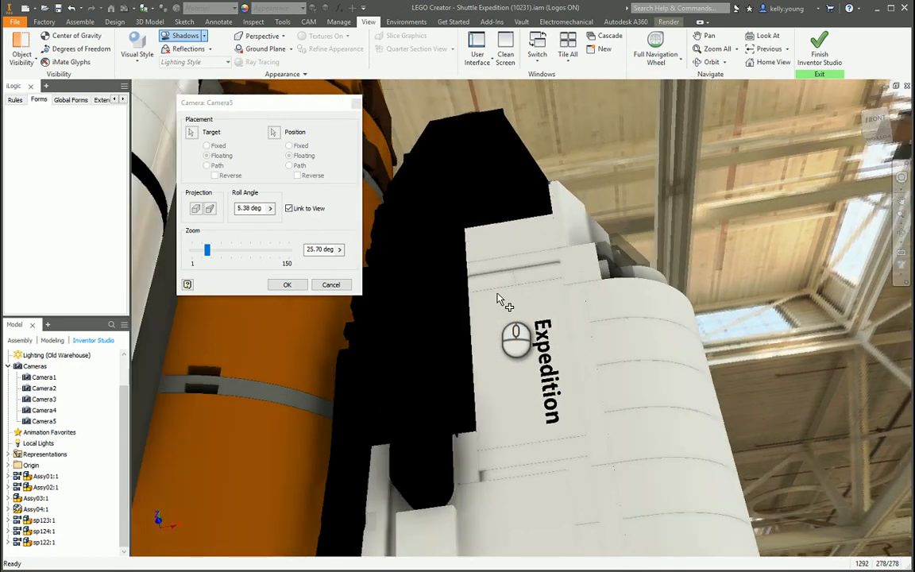
{"action": "scroll", "coordinate": [493, 270], "scroll_direction": "down", "scroll_amount": 2}
{"action": "middle_click_drag", "start_coordinate": [485, 240], "coordinate": [500, 288], "text": "shift"}
{"action": "middle_click_drag", "start_coordinate": [486, 231], "coordinate": [536, 472]}
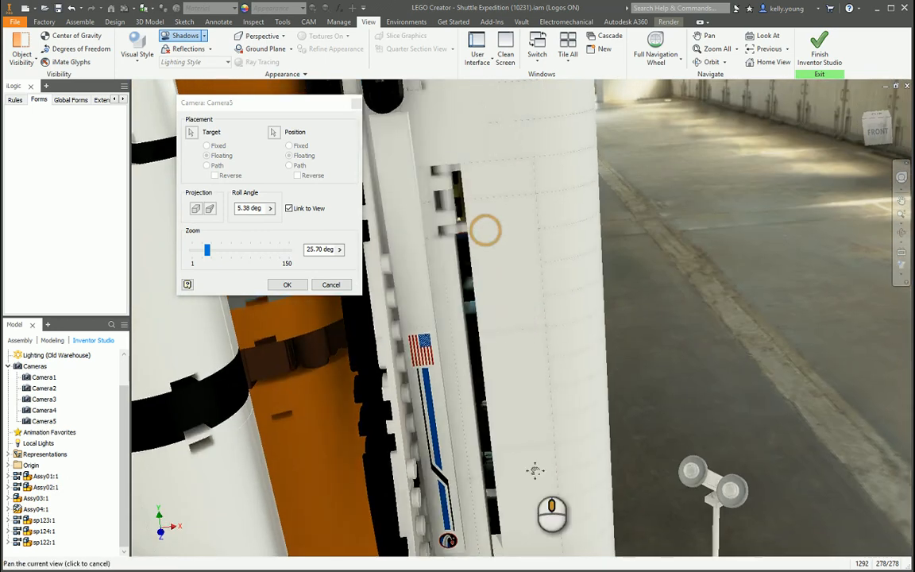
{"action": "middle_click_drag", "start_coordinate": [478, 179], "coordinate": [537, 308]}
{"action": "scroll", "coordinate": [535, 303], "scroll_direction": "up", "scroll_amount": 4}
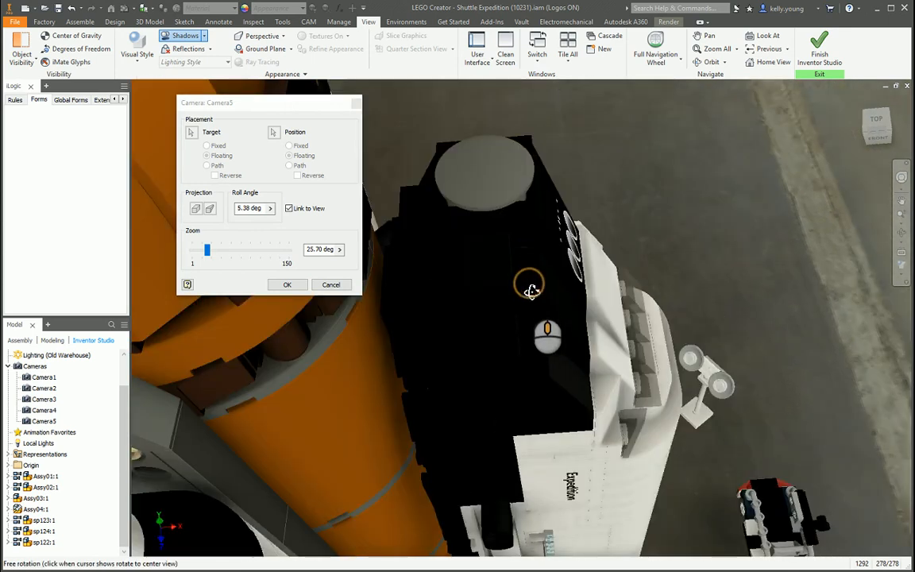
{"action": "scroll", "coordinate": [532, 294], "scroll_direction": "up", "scroll_amount": 5}
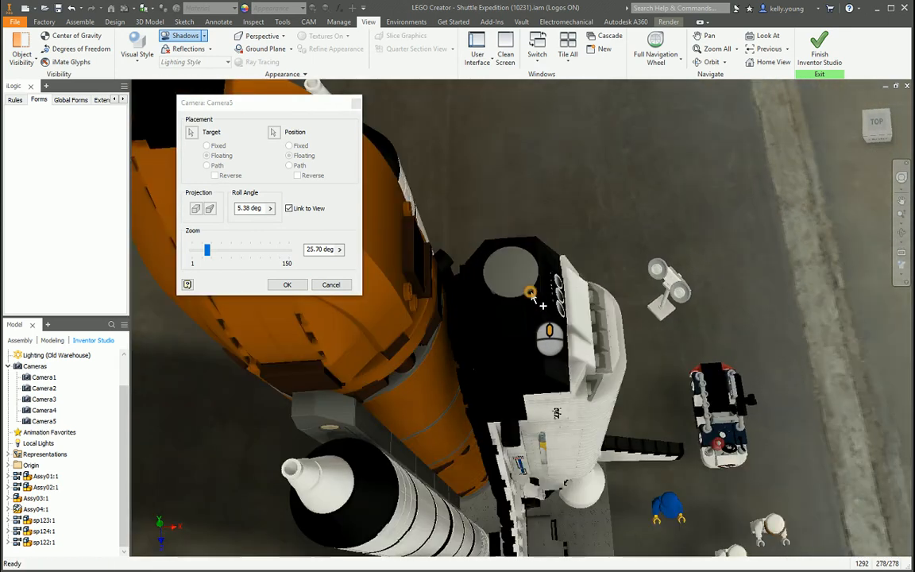
{"action": "middle_click_drag", "start_coordinate": [530, 292], "coordinate": [544, 320]}
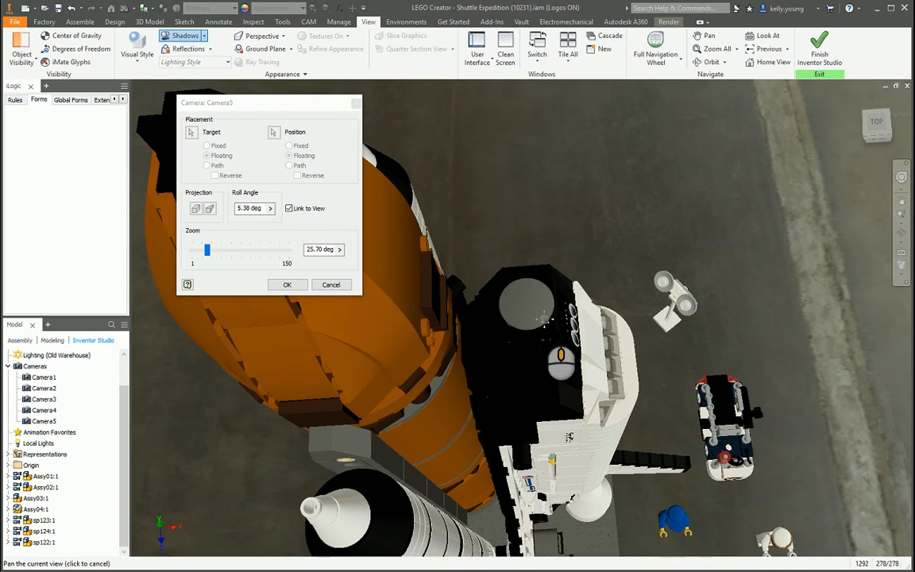
{"action": "left_click", "coordinate": [290, 285]}
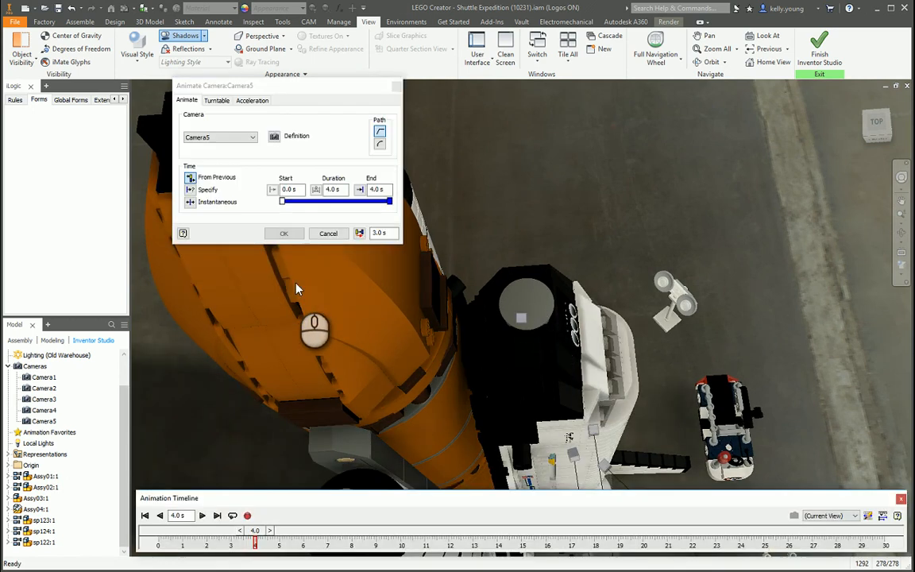
{"action": "double_click", "coordinate": [385, 189]}
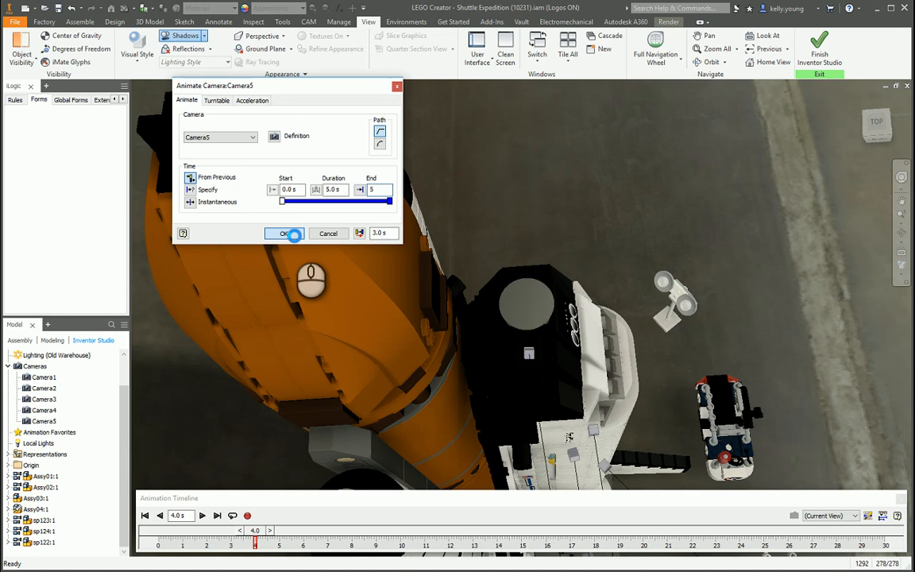
{"action": "left_click", "coordinate": [291, 233]}
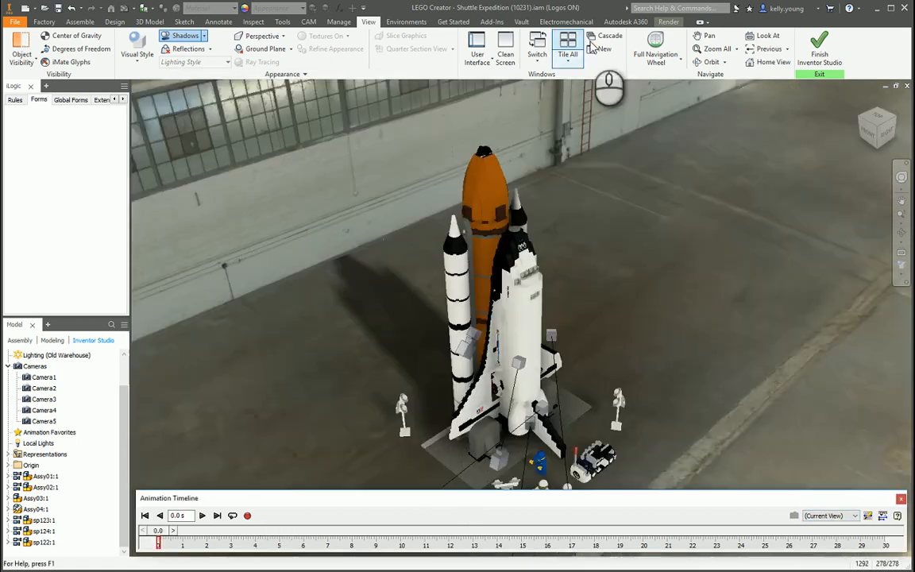
Start a production in Video Producer and place the Camera1 shot at the beginning of its timeline
{"action": "left_click", "coordinate": [667, 21]}
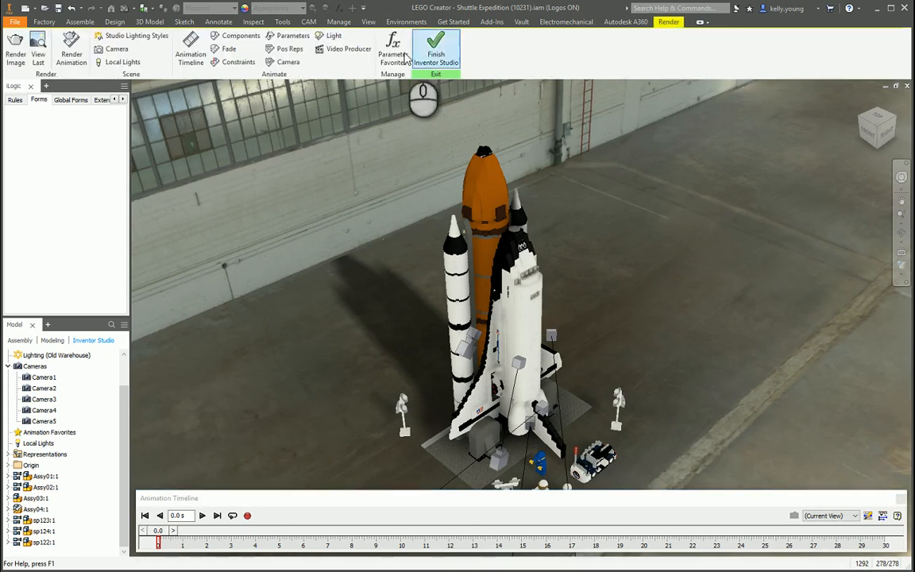
{"action": "left_click", "coordinate": [344, 50]}
{"action": "left_click", "coordinate": [408, 315]}
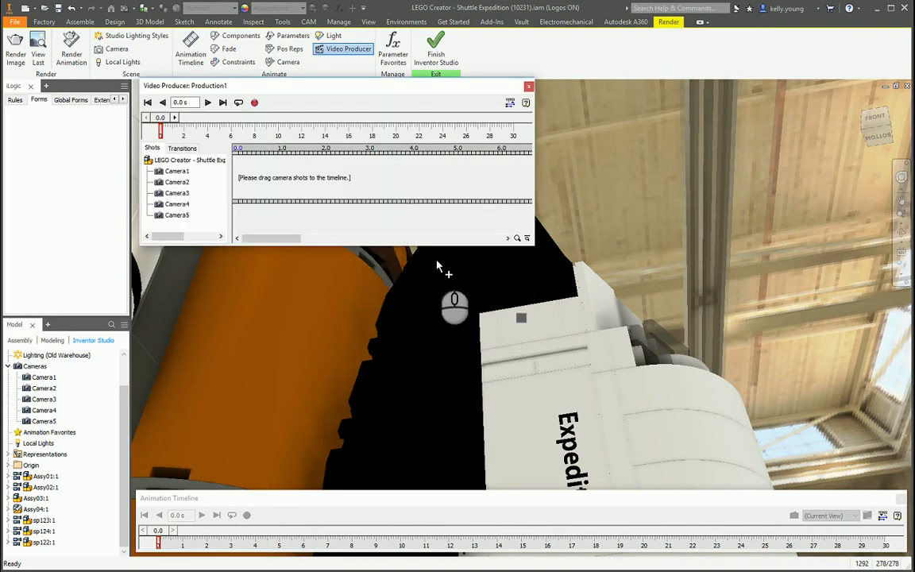
{"action": "mouse_move", "coordinate": [171, 170]}
{"action": "left_click_drag", "start_coordinate": [173, 171], "coordinate": [268, 185]}
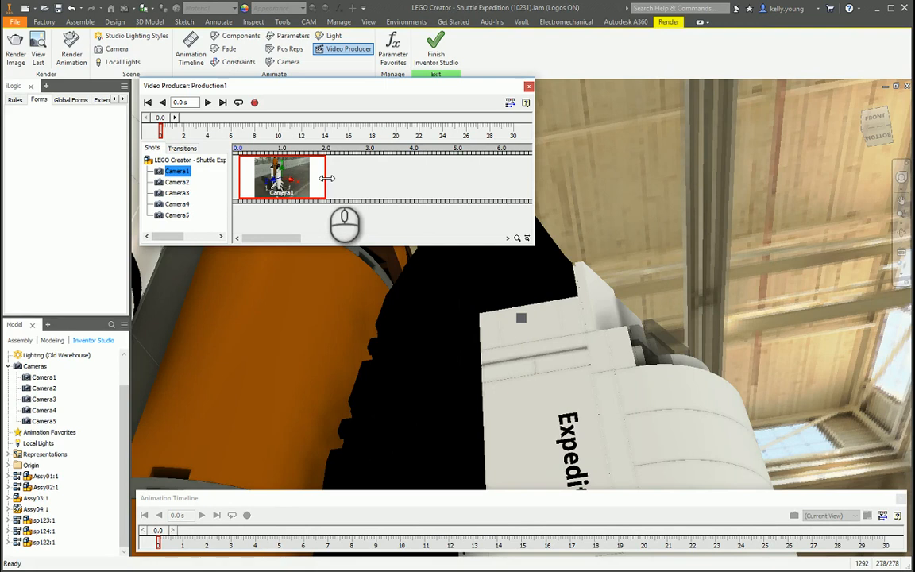
Add the Camera2 shot behind Camera1, extending Camera1 to 5 s and Camera2 to end at 8 s
{"action": "left_click_drag", "start_coordinate": [177, 182], "coordinate": [363, 199]}
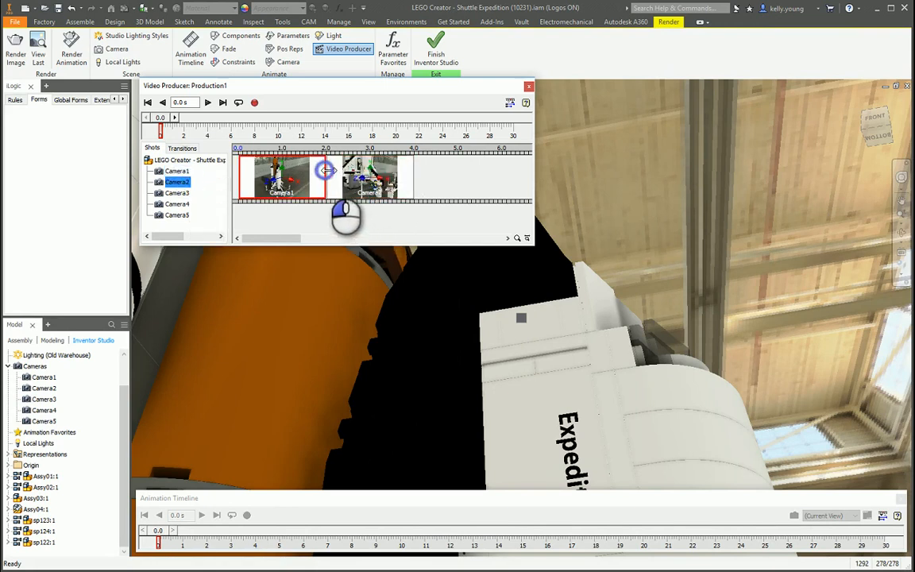
{"action": "left_click_drag", "start_coordinate": [325, 170], "coordinate": [457, 176]}
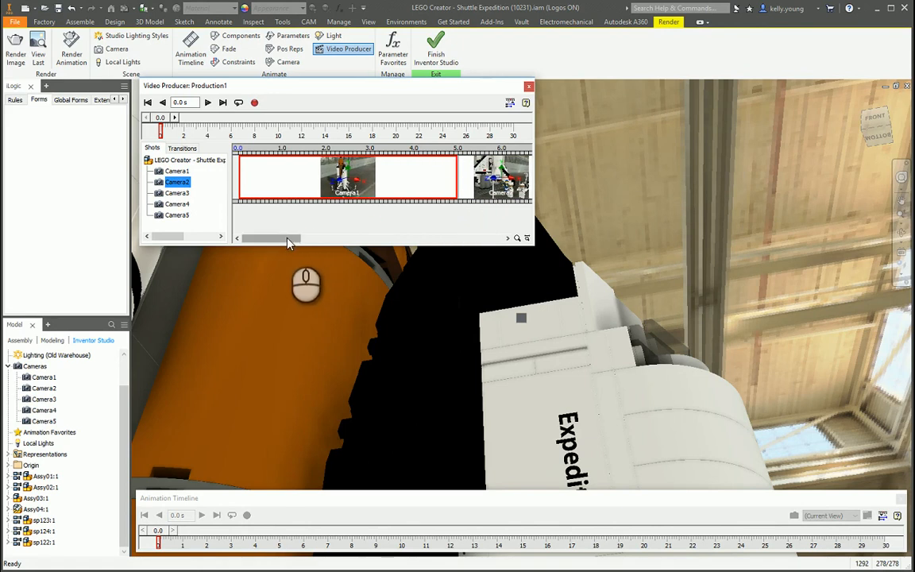
{"action": "left_click_drag", "start_coordinate": [289, 243], "coordinate": [329, 241]}
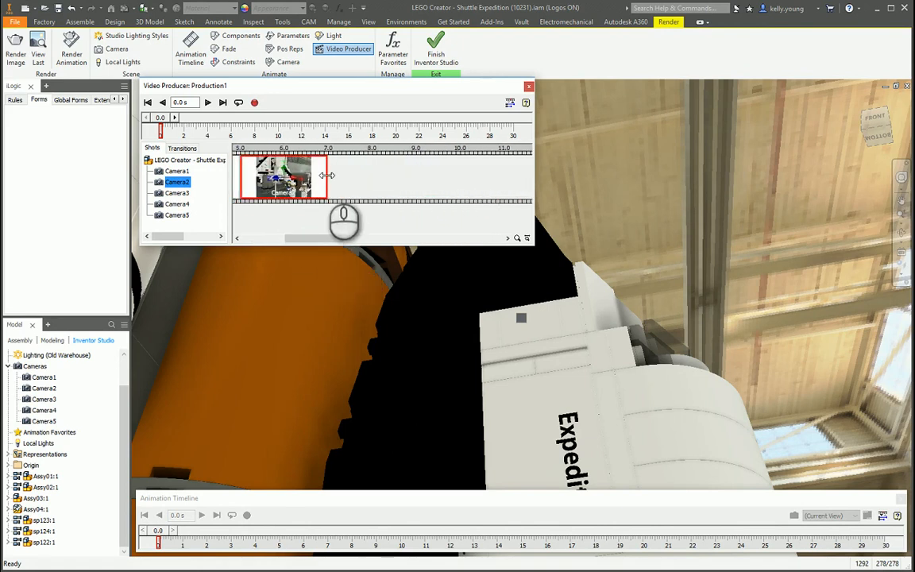
{"action": "left_click_drag", "start_coordinate": [326, 175], "coordinate": [372, 175]}
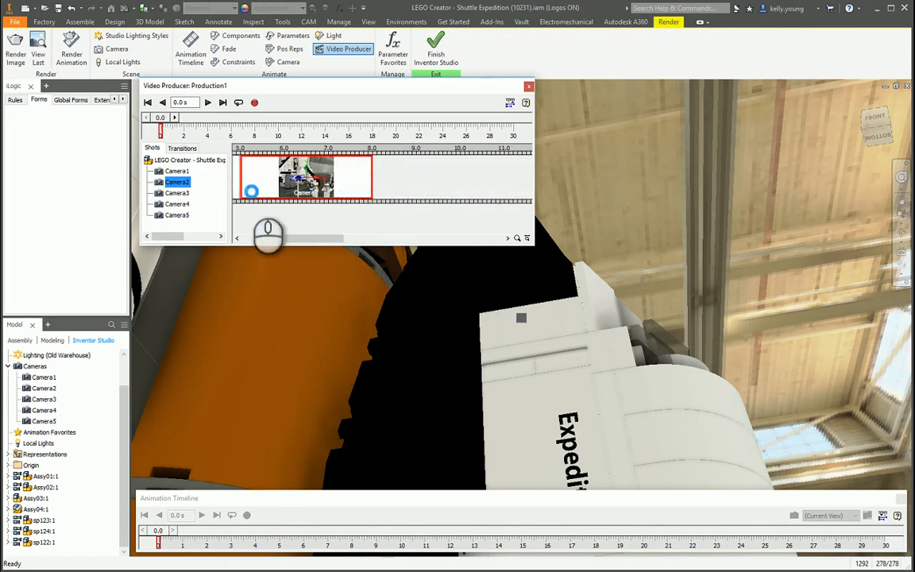
Append the Camera3 shot after Camera2 and extend it to end at 12 s
{"action": "left_click_drag", "start_coordinate": [177, 192], "coordinate": [380, 197]}
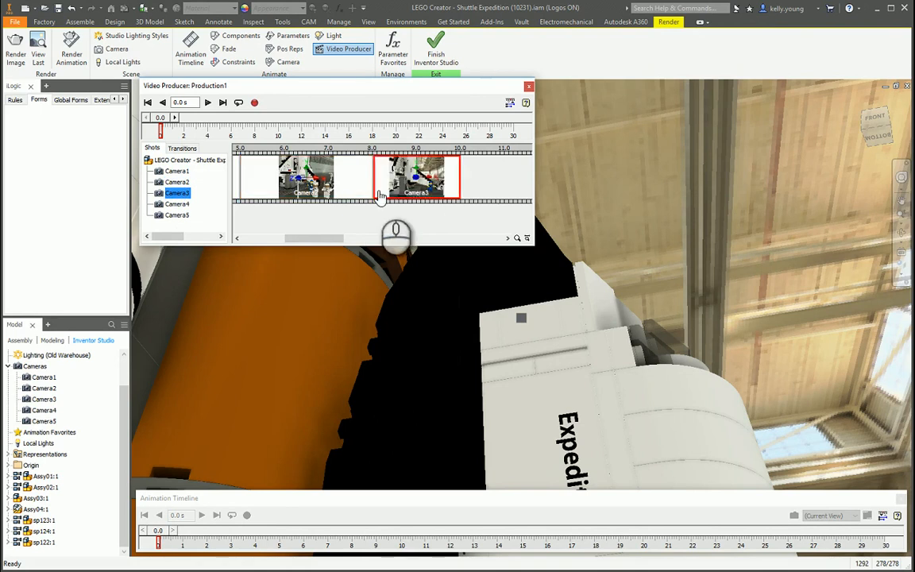
{"action": "left_click_drag", "start_coordinate": [337, 238], "coordinate": [359, 238]}
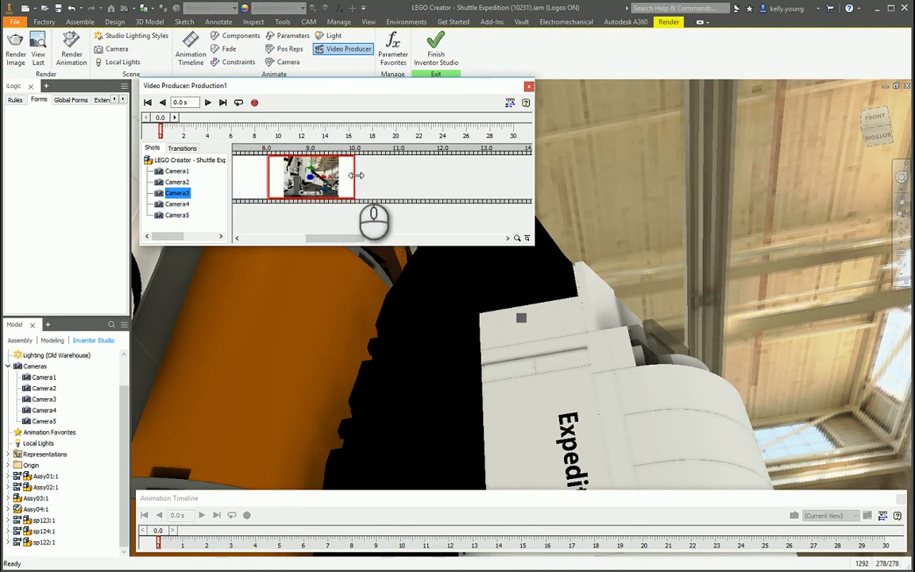
{"action": "left_click_drag", "start_coordinate": [356, 175], "coordinate": [445, 175]}
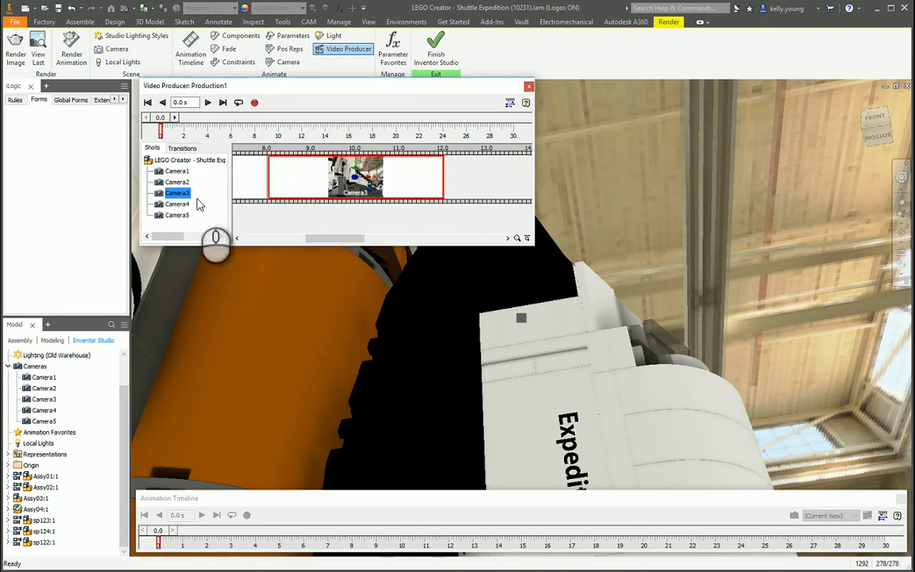
Append the Camera4 shot after Camera3 and extend it to end at 16 s
{"action": "left_click_drag", "start_coordinate": [183, 204], "coordinate": [453, 186]}
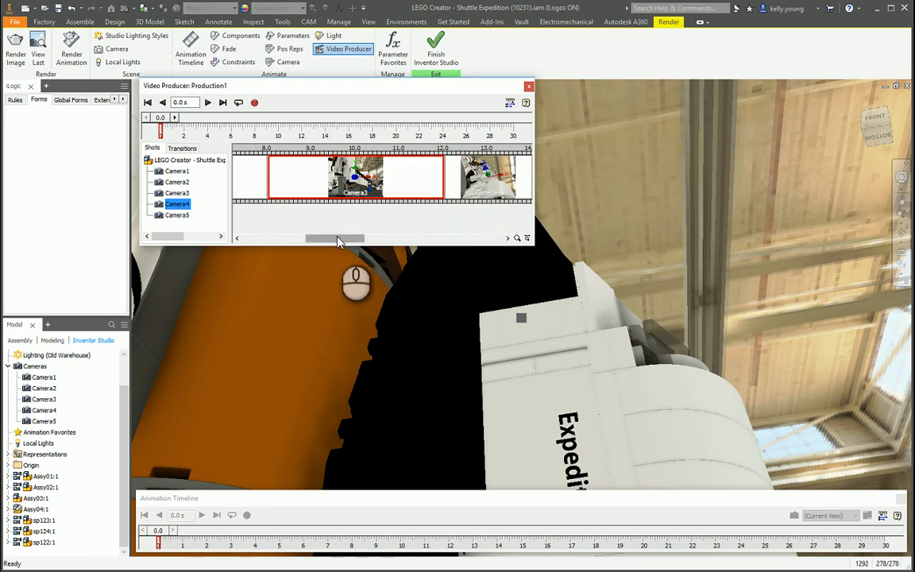
{"action": "left_click_drag", "start_coordinate": [337, 239], "coordinate": [374, 241]}
{"action": "left_click_drag", "start_coordinate": [346, 174], "coordinate": [429, 168]}
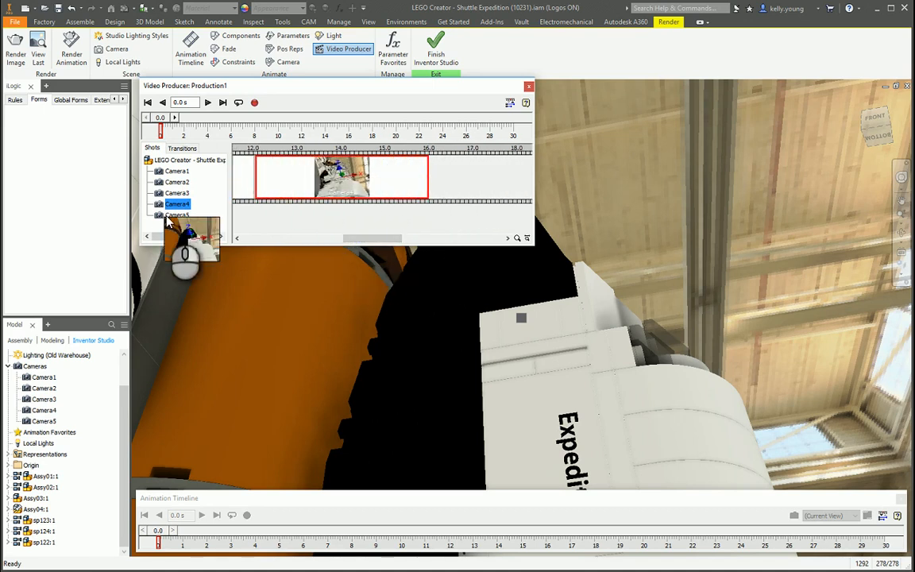
Append the Camera5 shot after Camera4 and extend it to end at 20 s
{"action": "left_click_drag", "start_coordinate": [176, 215], "coordinate": [429, 191]}
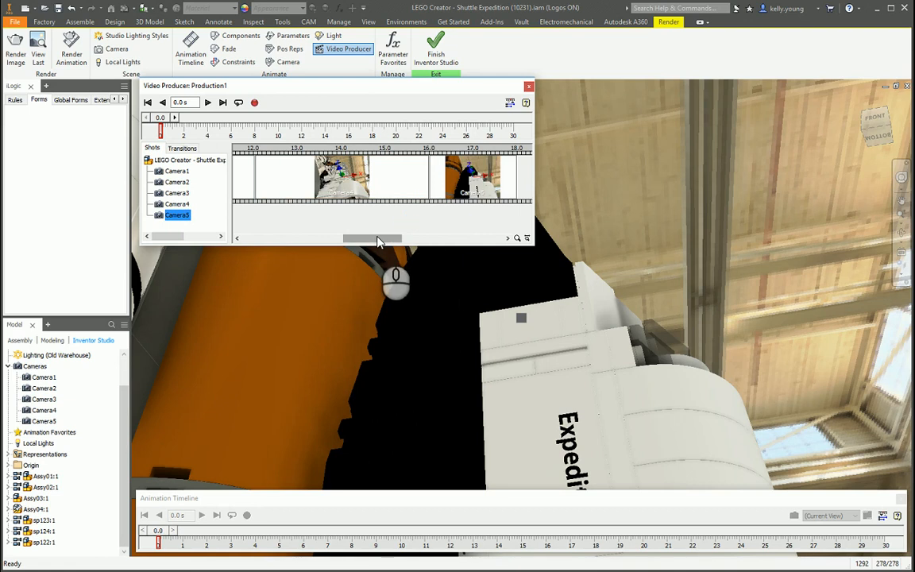
{"action": "left_click_drag", "start_coordinate": [378, 239], "coordinate": [402, 237]}
{"action": "left_click_drag", "start_coordinate": [399, 183], "coordinate": [489, 183]}
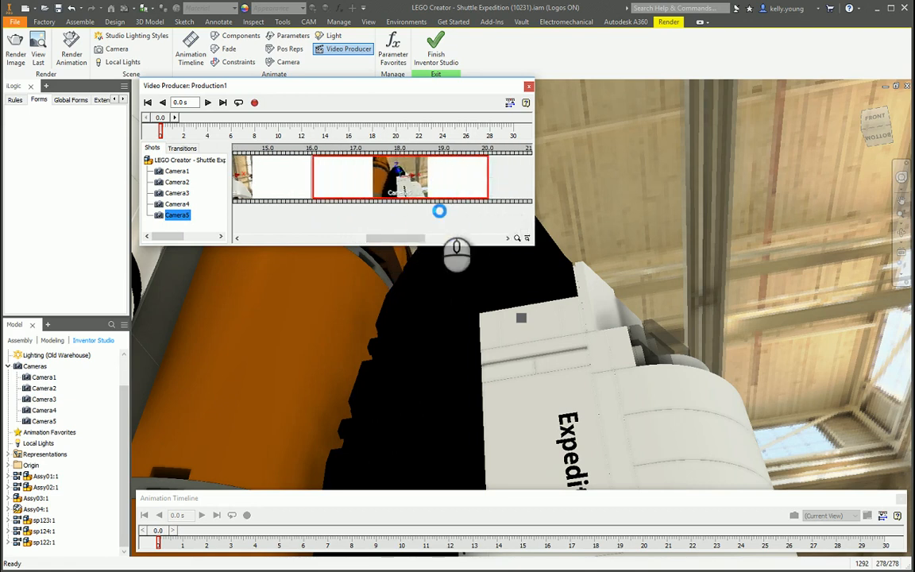
Rewind the production to its start, open its render settings and set the image size to 1600 by 1200
{"action": "left_click", "coordinate": [147, 102]}
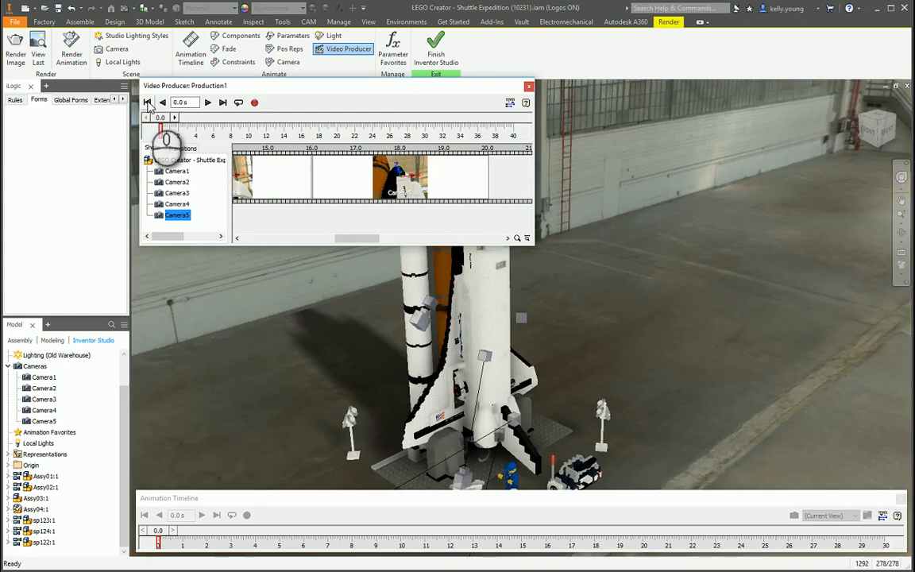
{"action": "left_click", "coordinate": [254, 103]}
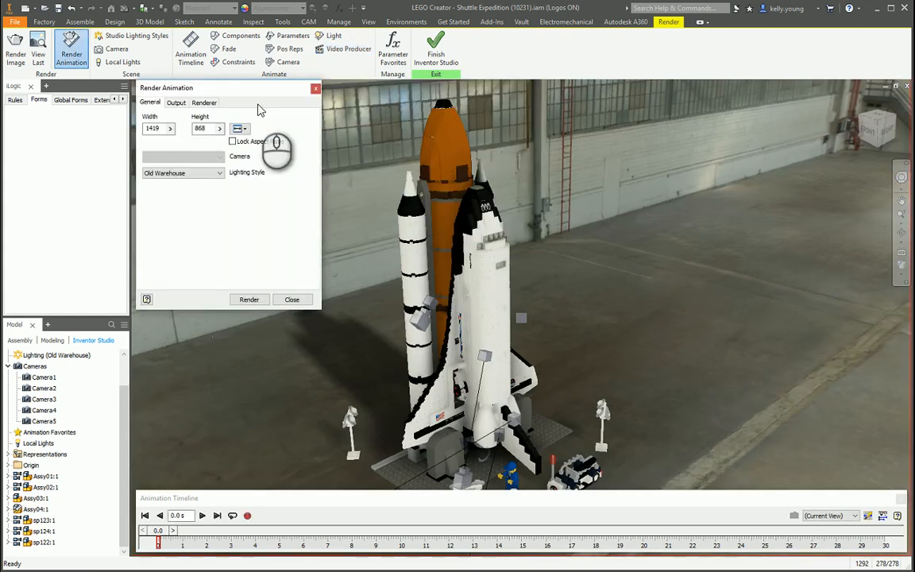
{"action": "double_click", "coordinate": [165, 131]}
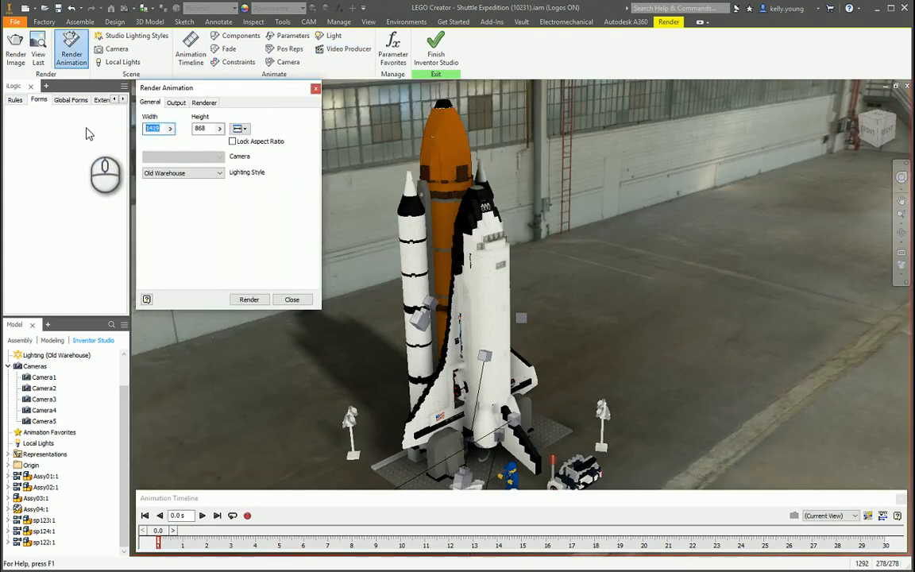
{"action": "type", "text": "1600"}
{"action": "key", "text": "Tab"}
{"action": "type", "text": "1200"}
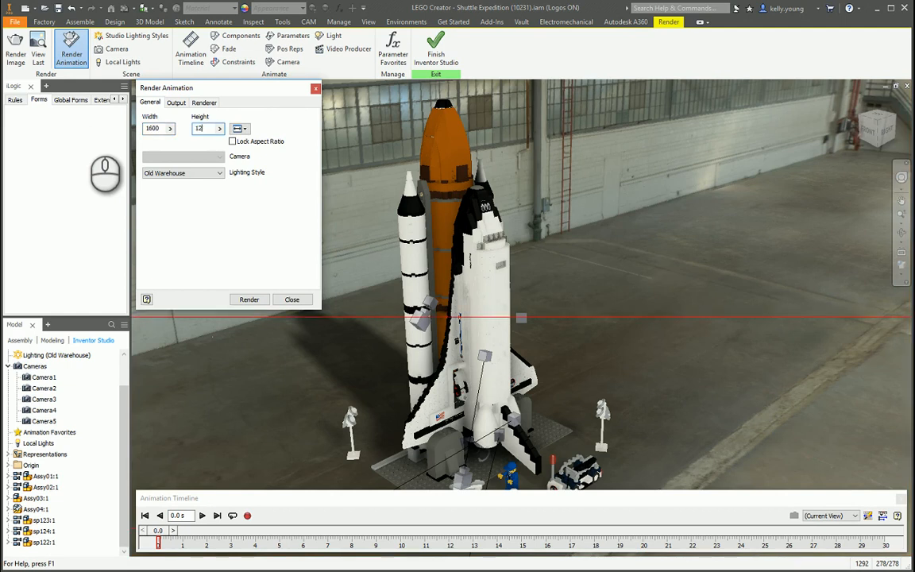
Set the output time range to end at 20 s, enable preview without rendering and check the renderer settings
{"action": "left_click", "coordinate": [177, 104]}
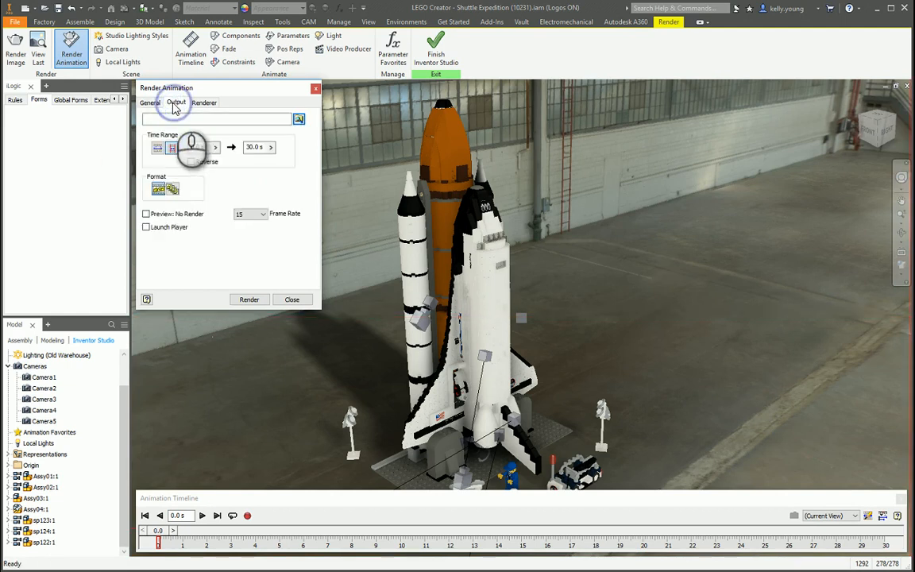
{"action": "left_click", "coordinate": [253, 147]}
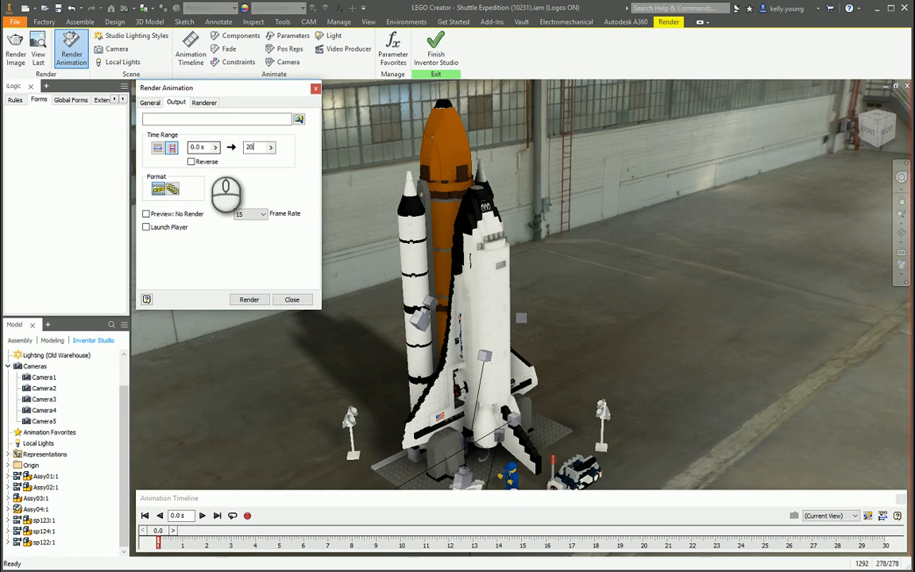
{"action": "left_click", "coordinate": [162, 213]}
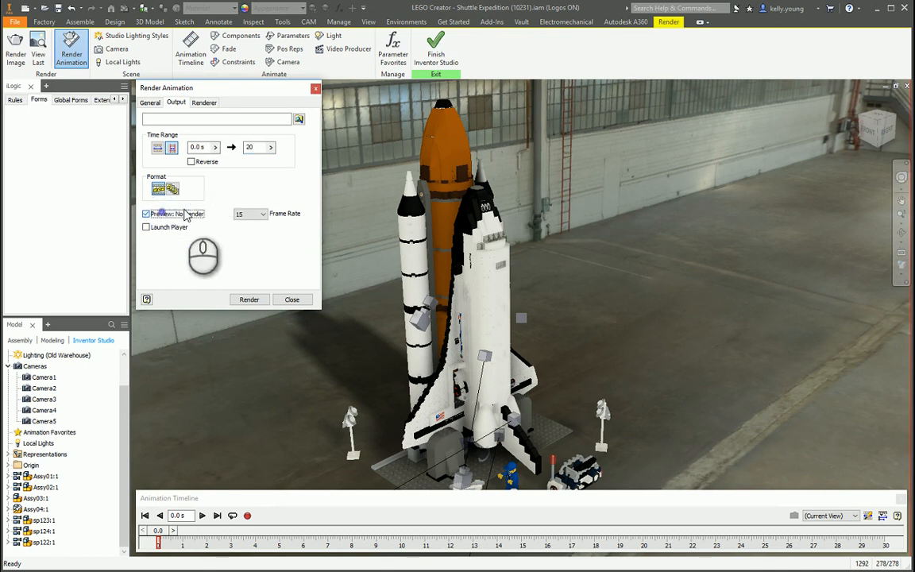
{"action": "left_click", "coordinate": [205, 102]}
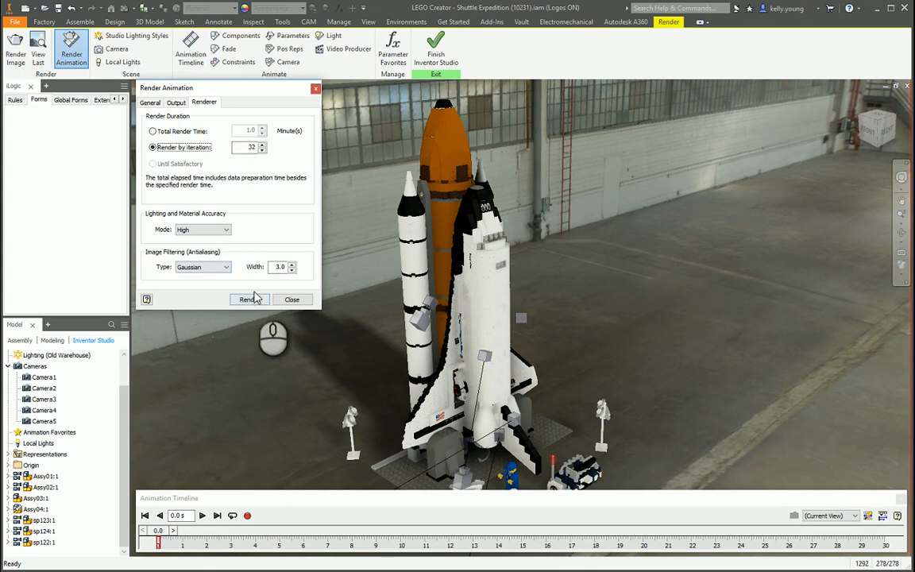
{"action": "left_click", "coordinate": [176, 102]}
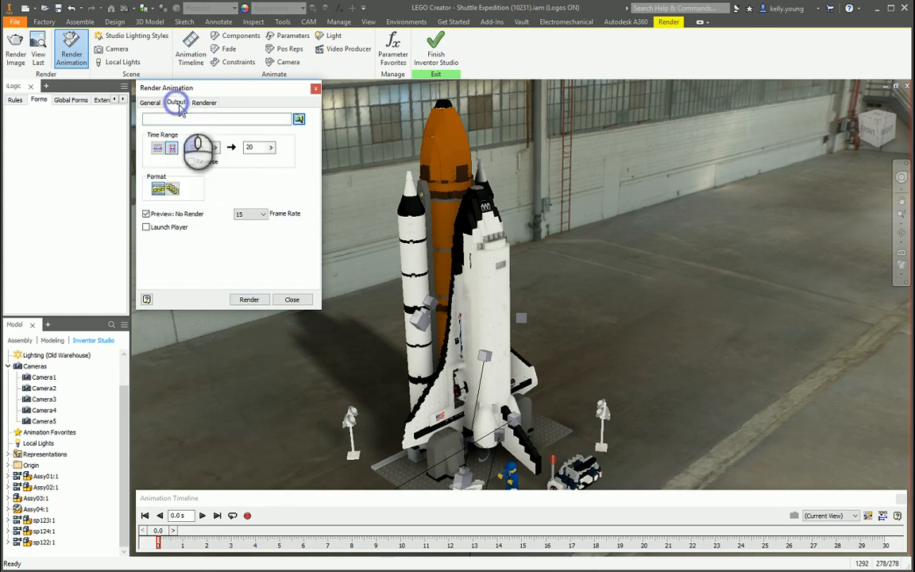
Render the preview animation to a video file with a chosen video compressor, and close the render output and settings
{"action": "left_click", "coordinate": [248, 299]}
{"action": "left_click", "coordinate": [198, 148]}
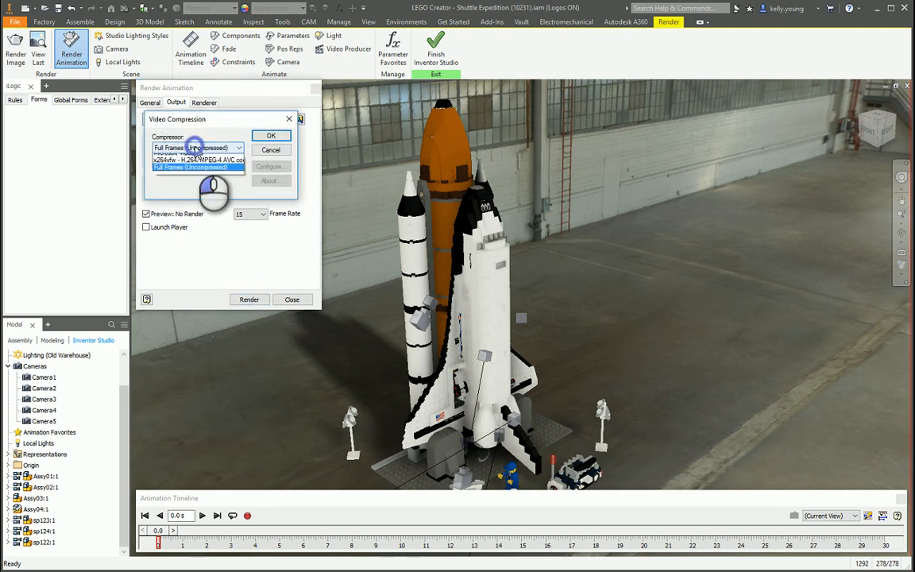
{"action": "left_click", "coordinate": [201, 179]}
{"action": "left_click", "coordinate": [271, 137]}
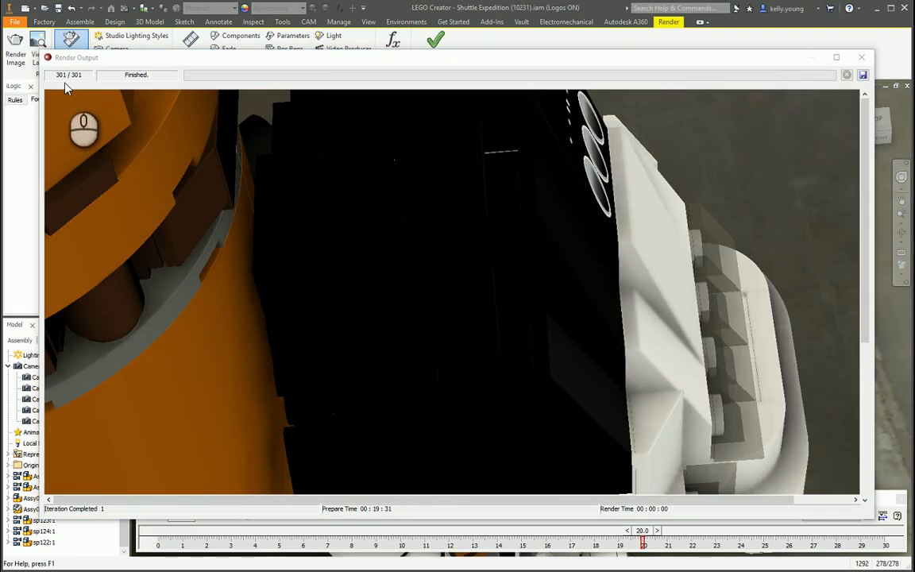
{"action": "left_click", "coordinate": [862, 58]}
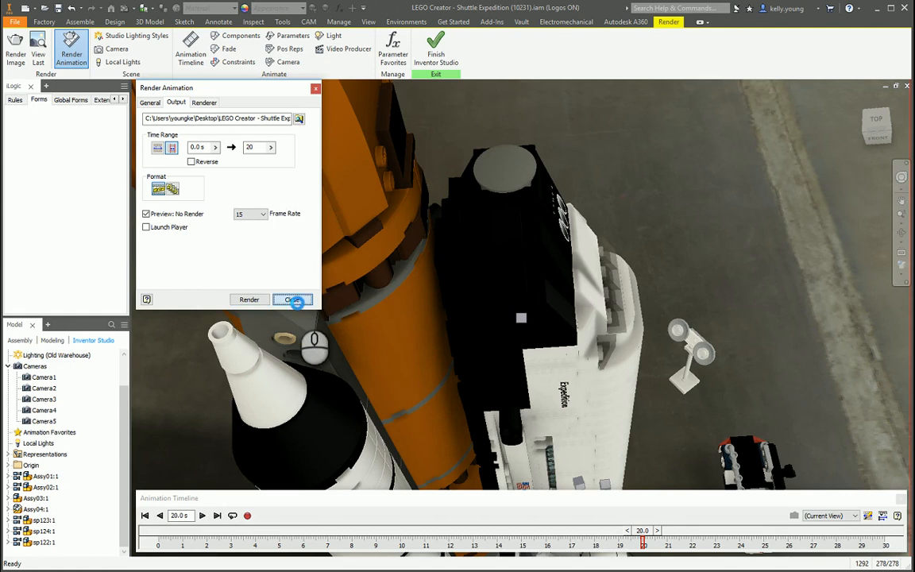
{"action": "left_click", "coordinate": [293, 299]}
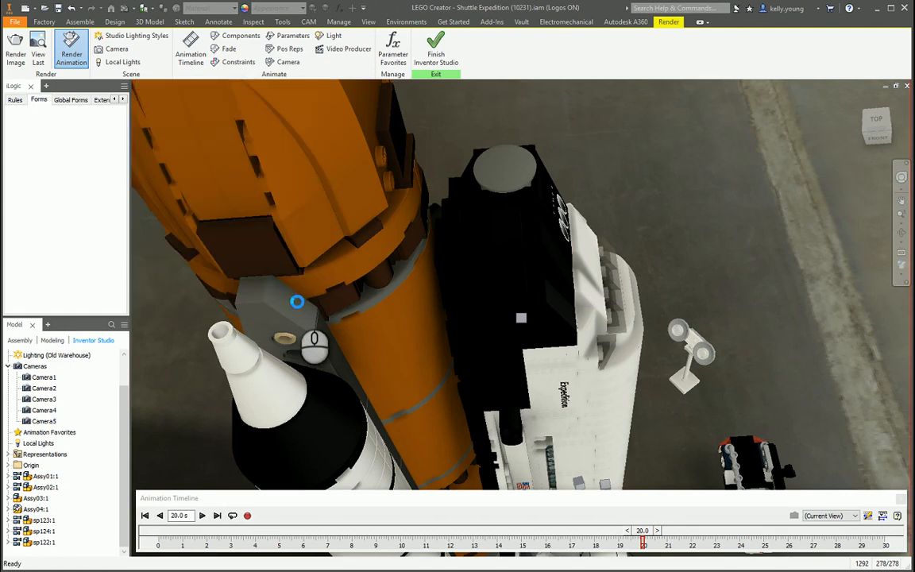
Minimize Inventor, watch the rendered preview in VLC media player and return to Inventor
{"action": "left_click", "coordinate": [878, 10]}
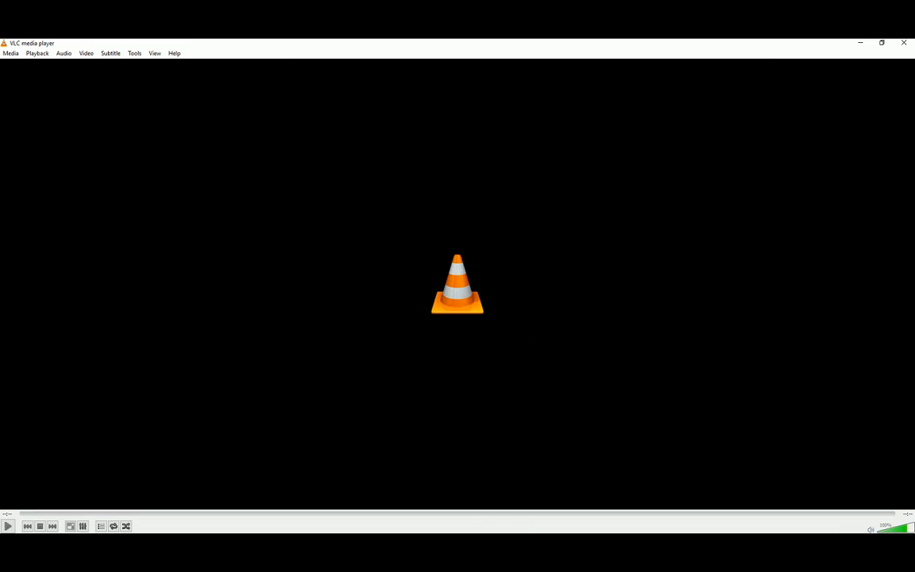
{"action": "left_click", "coordinate": [476, 516]}
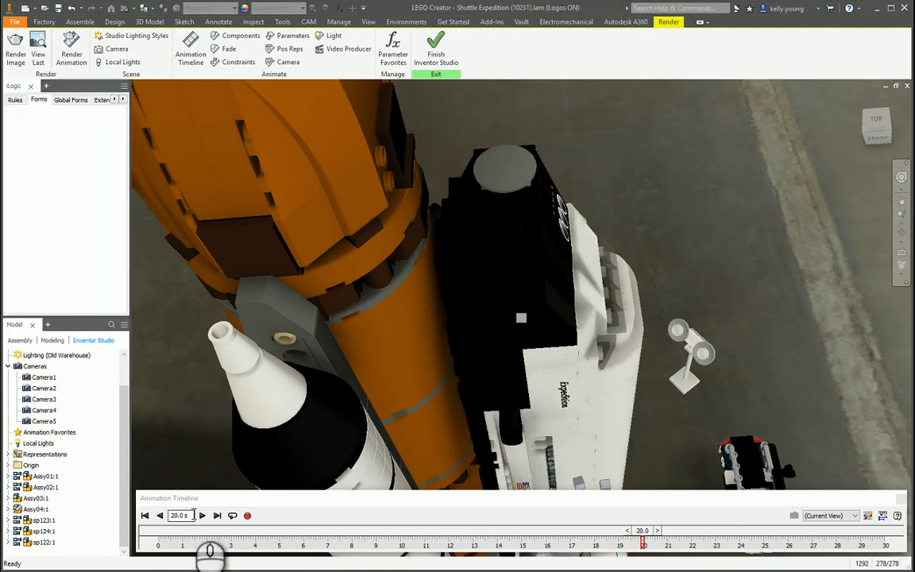
Reopen Production1 in Video Producer and inspect the Camera1 shot in its sequence
{"action": "left_click", "coordinate": [341, 51]}
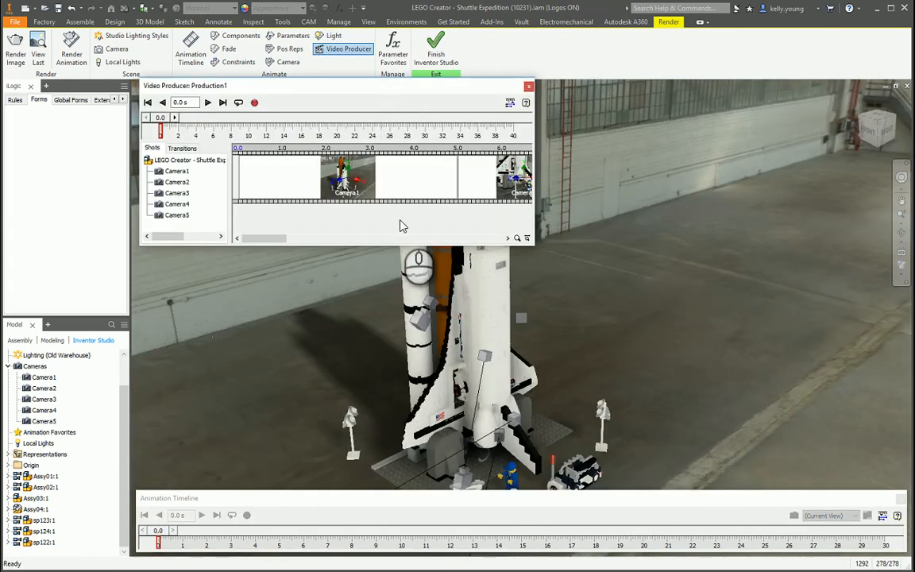
{"action": "left_click", "coordinate": [331, 165]}
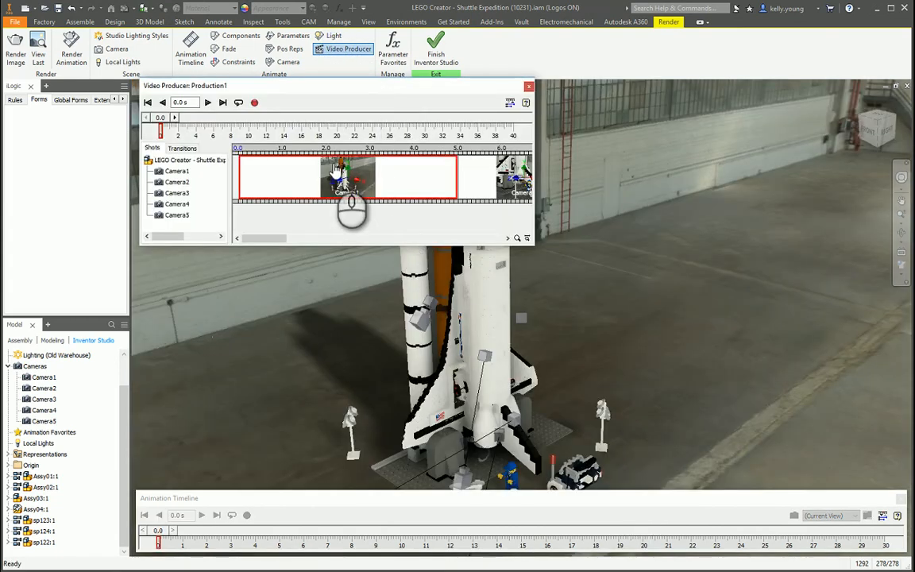
{"action": "left_click", "coordinate": [366, 210]}
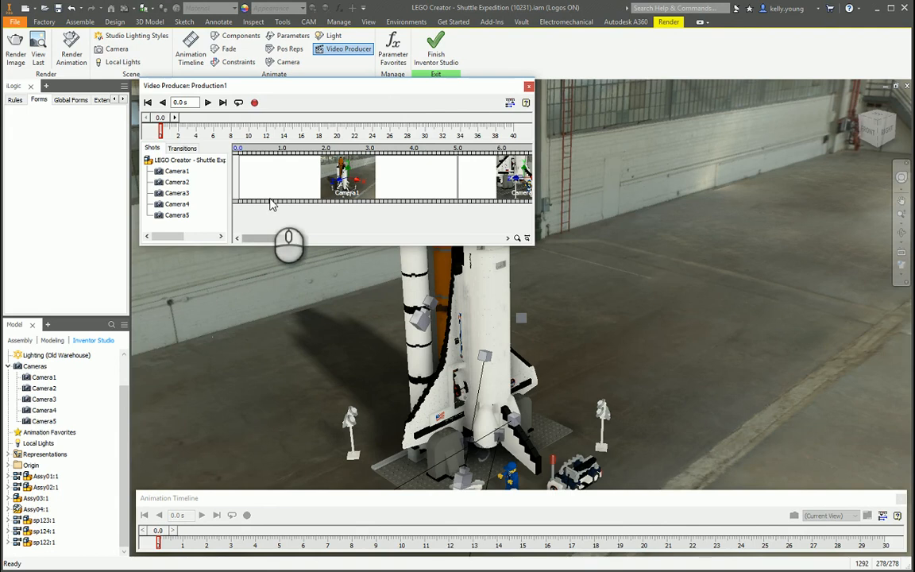